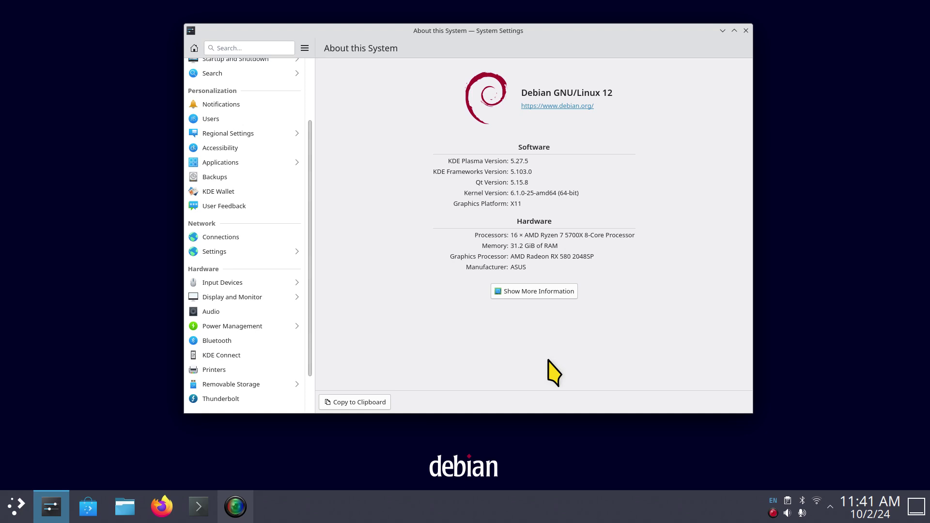
Close the System Settings window from its title bar, leaving the empty desktop
left_click(746, 31)
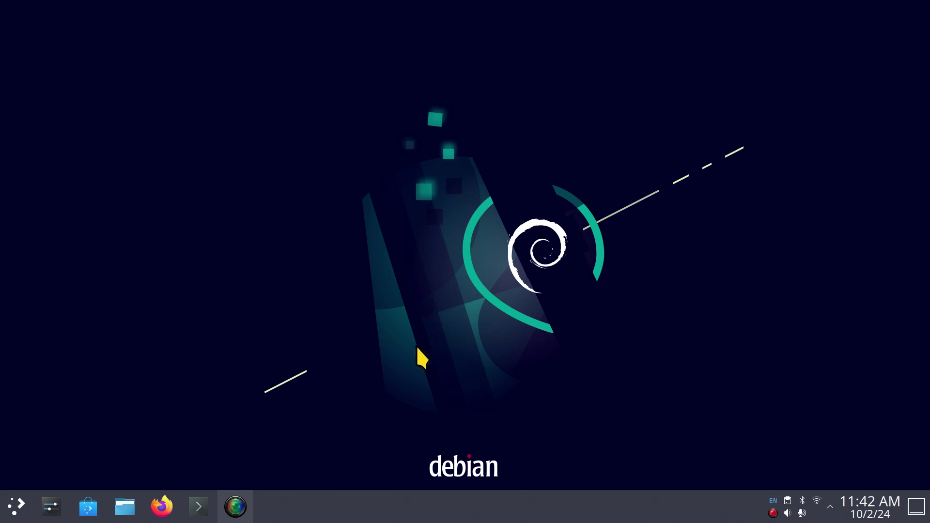
Search 'key' in System Settings and open the Shortcuts page, reopening the window from the taskbar once
type("keyboard")
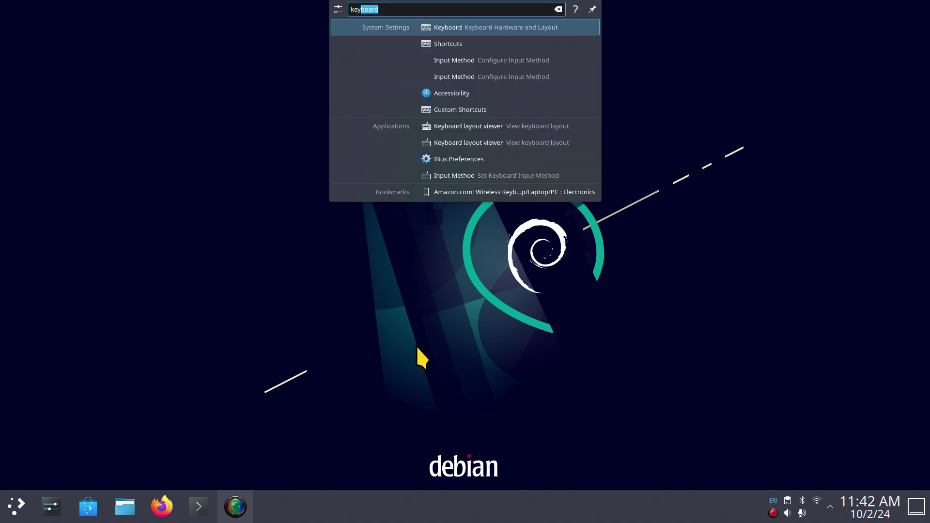
left_click(474, 42)
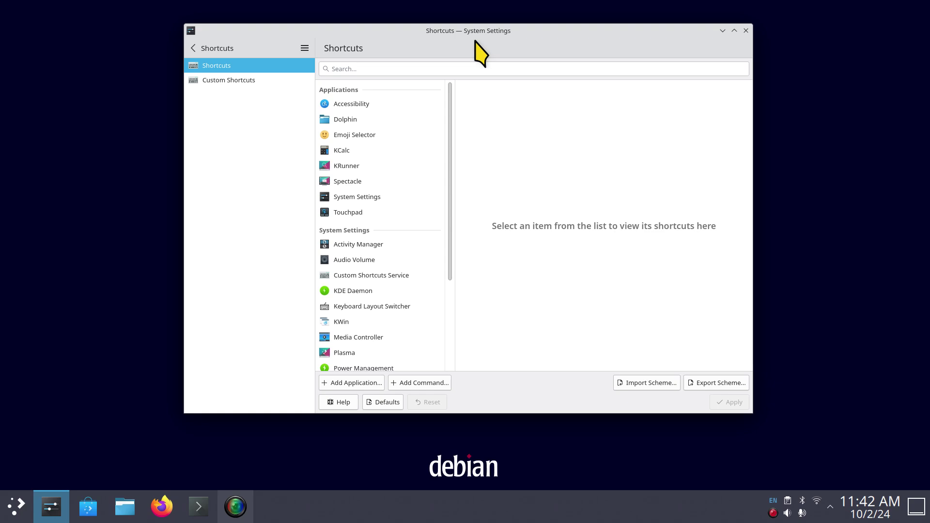
left_click(746, 30)
left_click(51, 507)
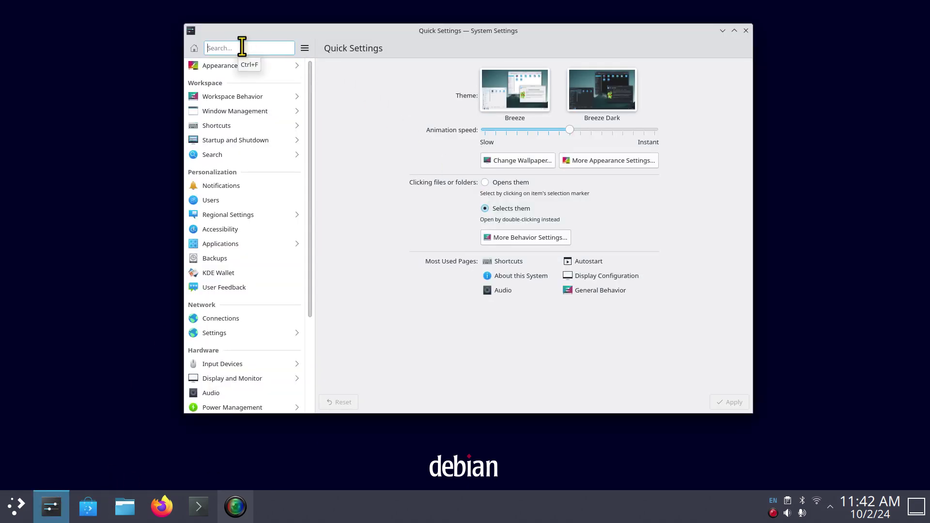
type("key")
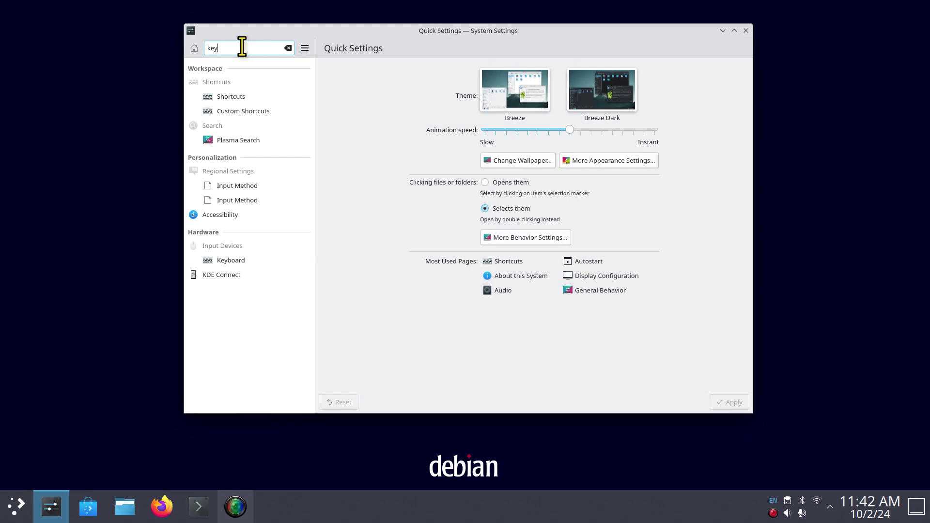
left_click(247, 96)
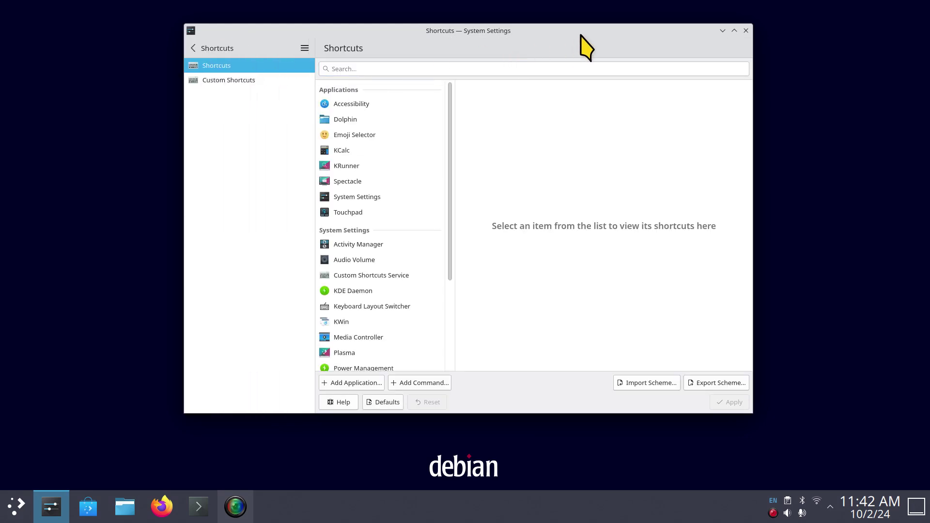
Move the settings window right, view Accessibility's Meta+Alt+S toggle, then select Dolphin's Meta+E shortcut
left_click_drag(582, 45, 676, 48)
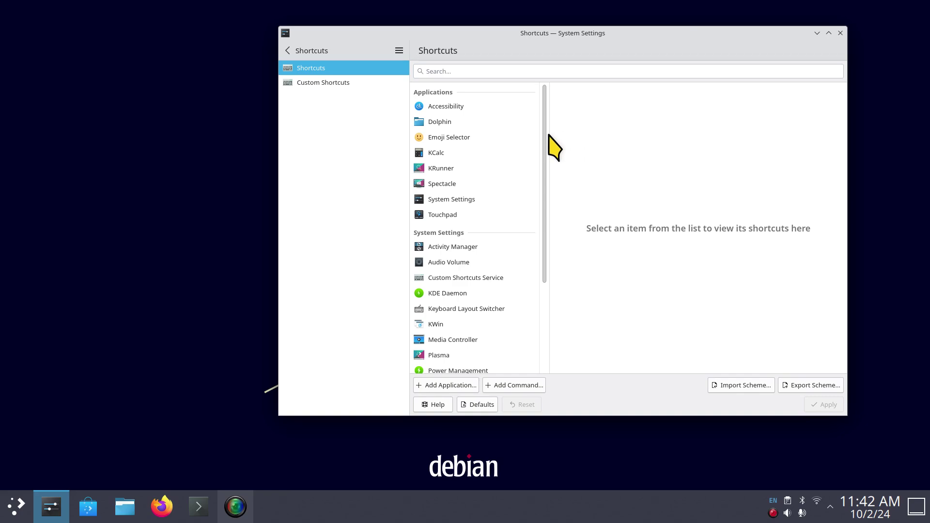
left_click(429, 107)
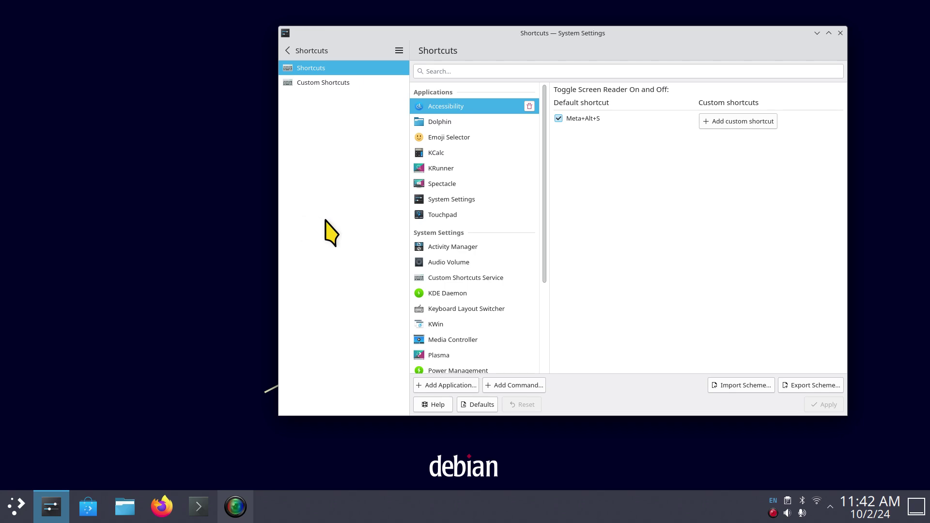
left_click(441, 124)
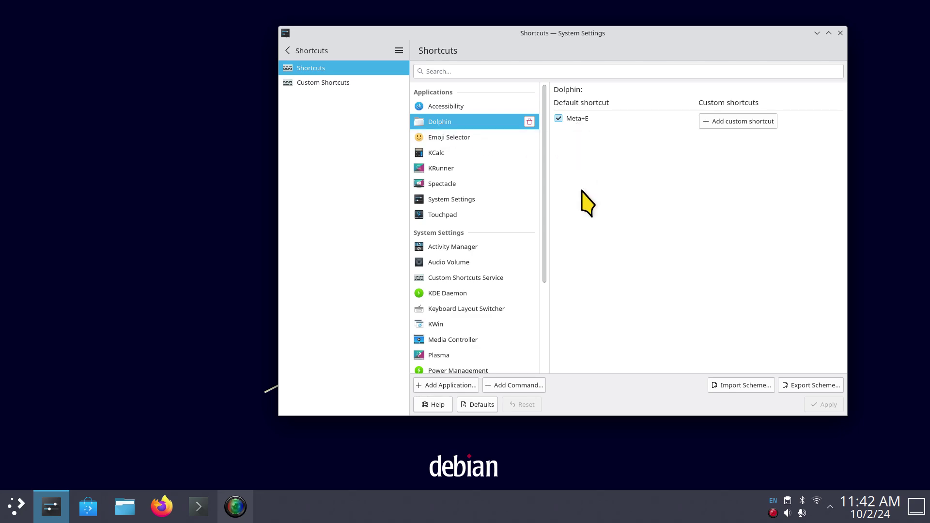
key("super+e")
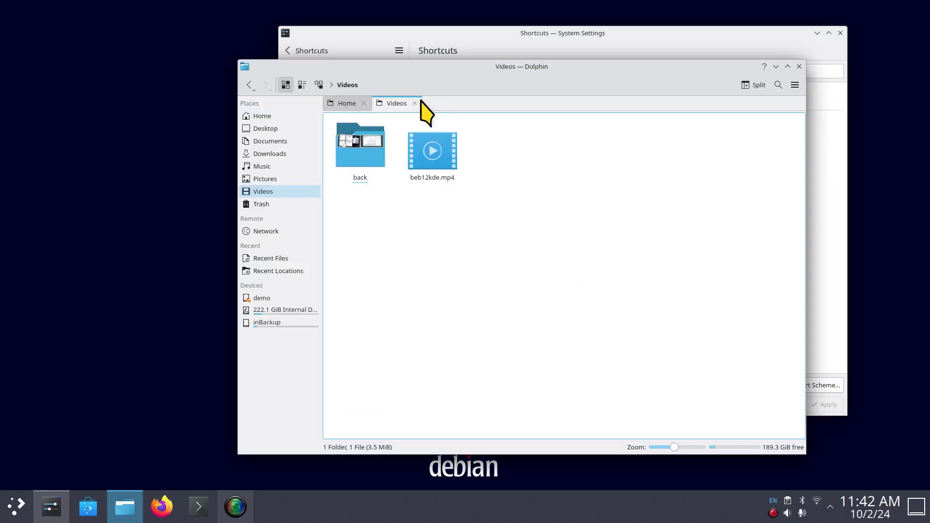
left_click(414, 103)
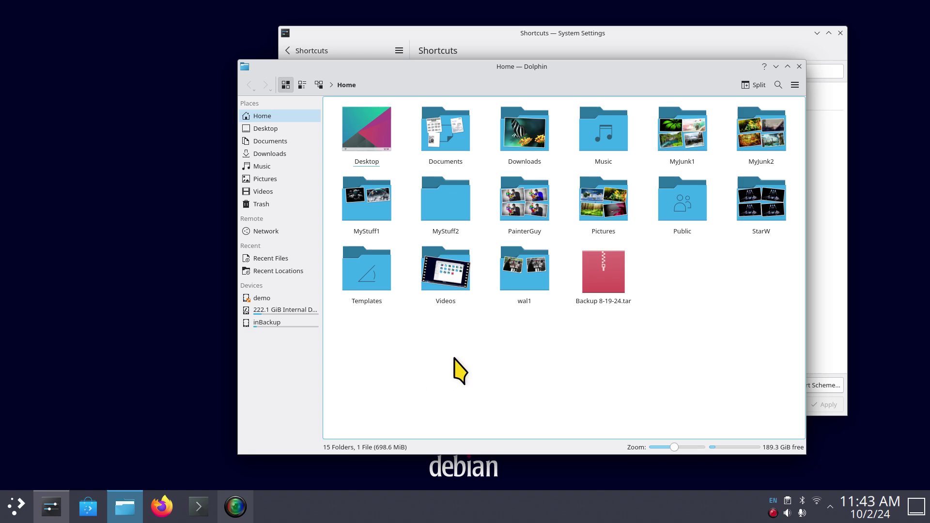
key("ctrl+q")
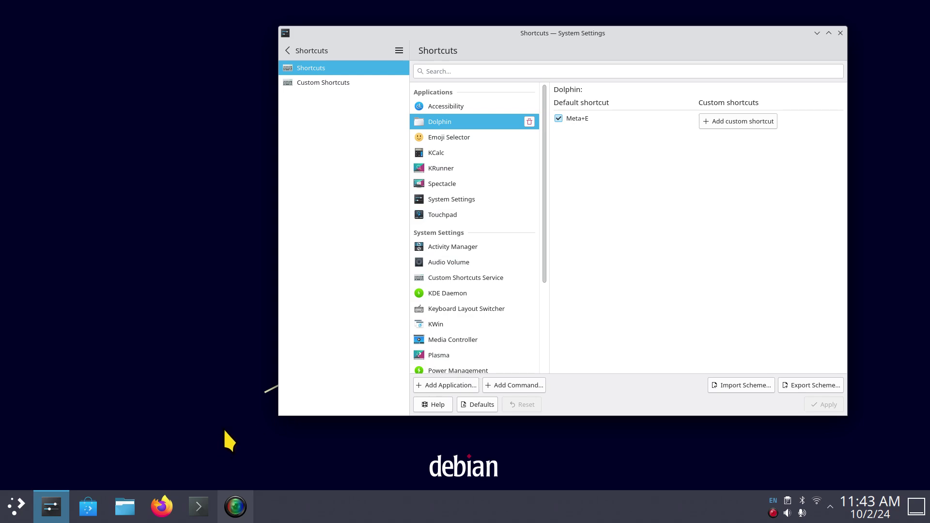
left_click(162, 507)
left_click(588, 92)
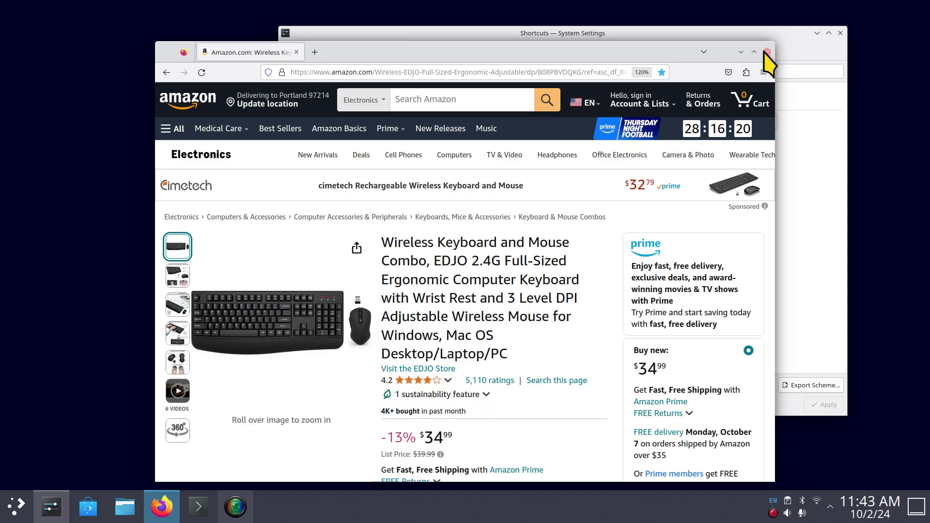
left_click(767, 52)
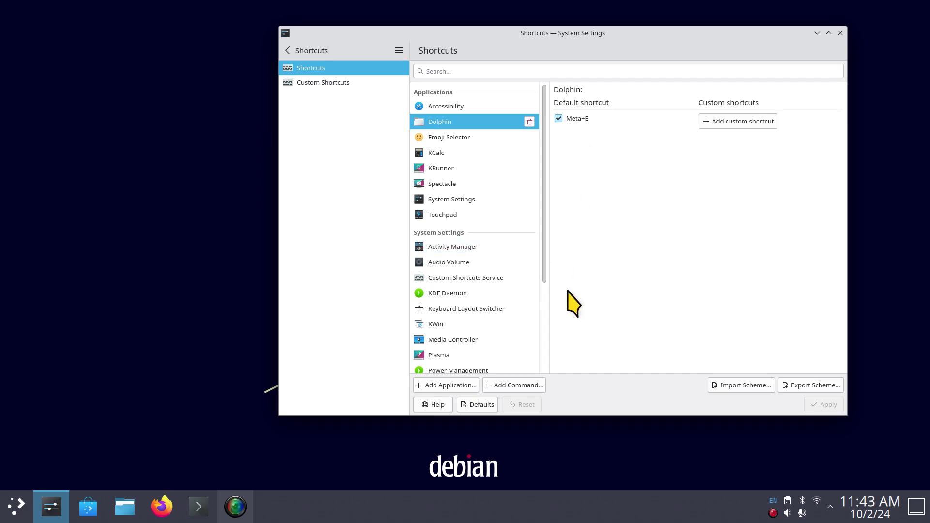
key("super+e")
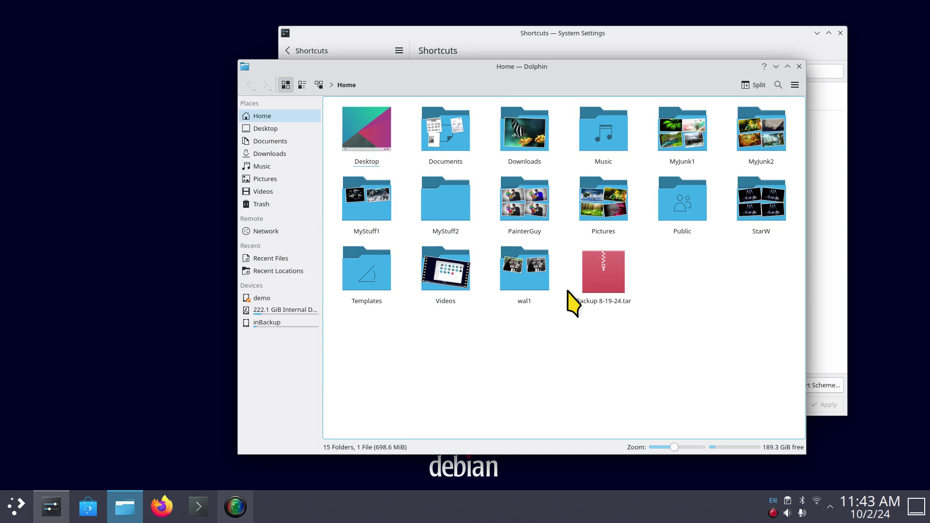
key("ctrl+q")
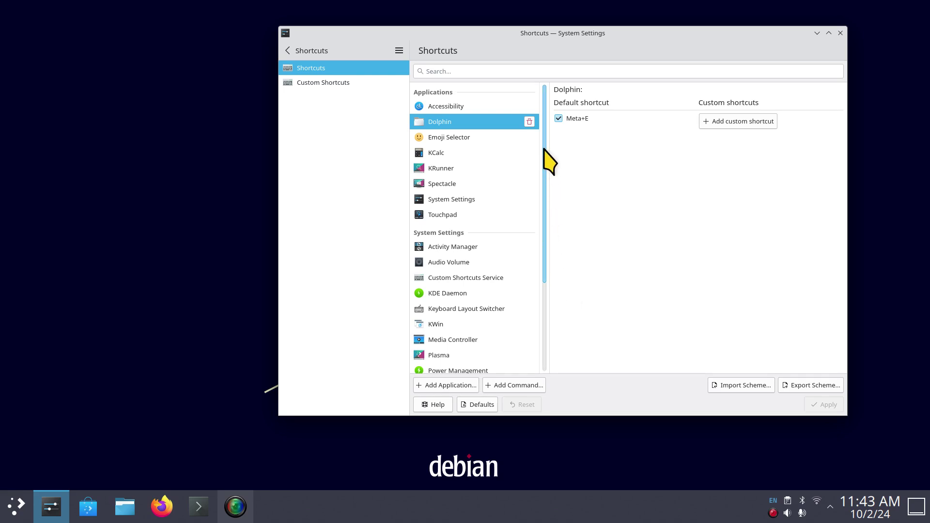
Show KRunner's shortcuts and expand its default shortcut details
scroll(544, 168, "down", 2)
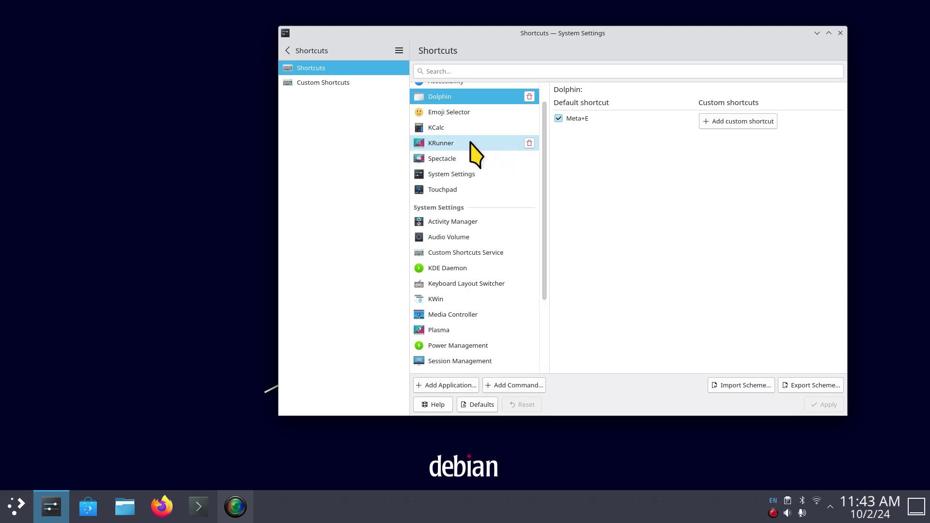
left_click(484, 142)
left_click(833, 93)
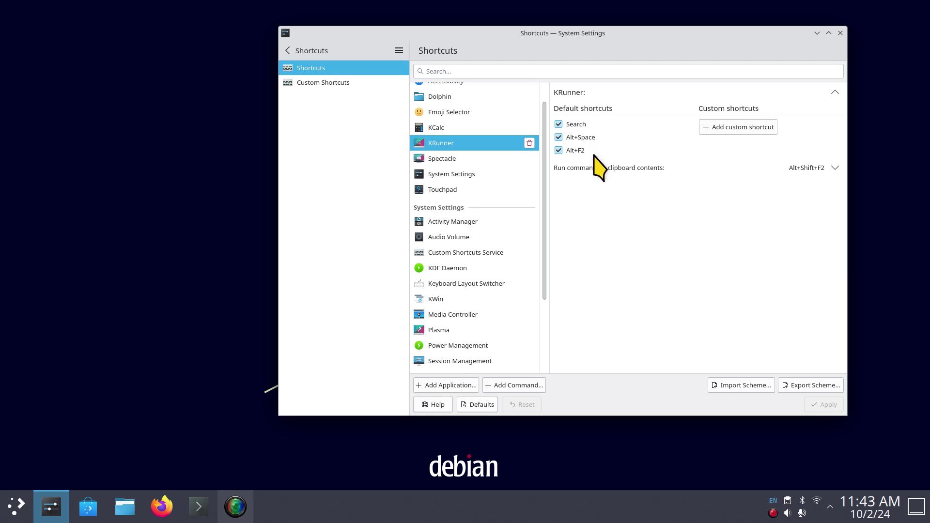
Open the Edit common actions and expand Copy (Ctrl+C, Ctrl+Ins) and Cut (Shift+Del, Ctrl+X)
left_click_drag(546, 238, 545, 324)
left_click(461, 289)
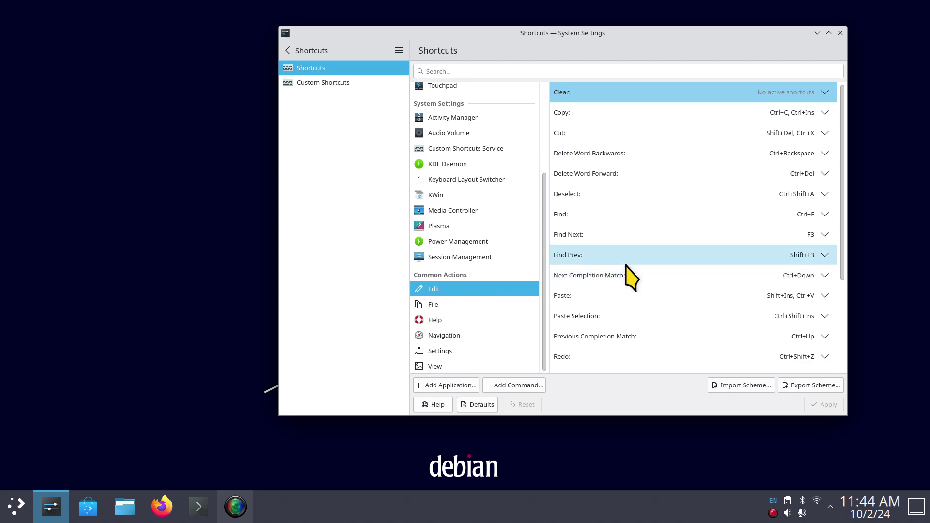
left_click(825, 113)
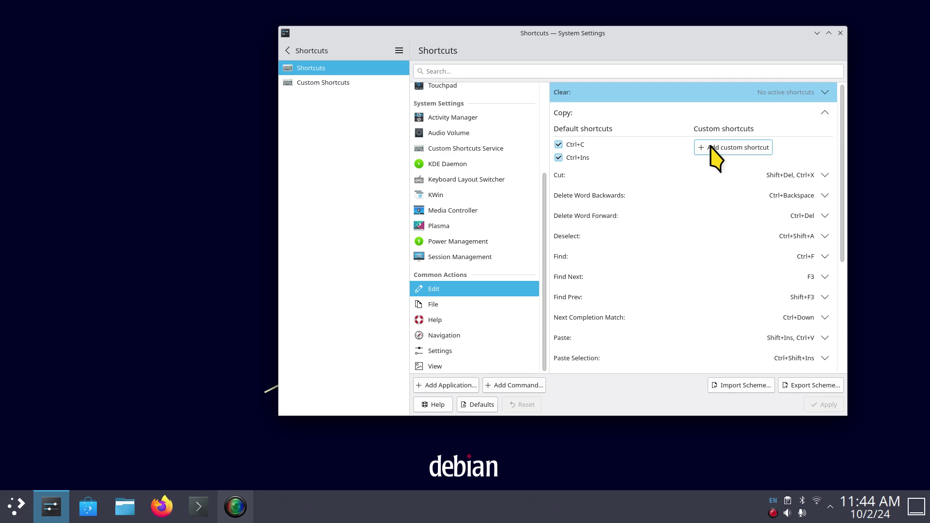
left_click(828, 176)
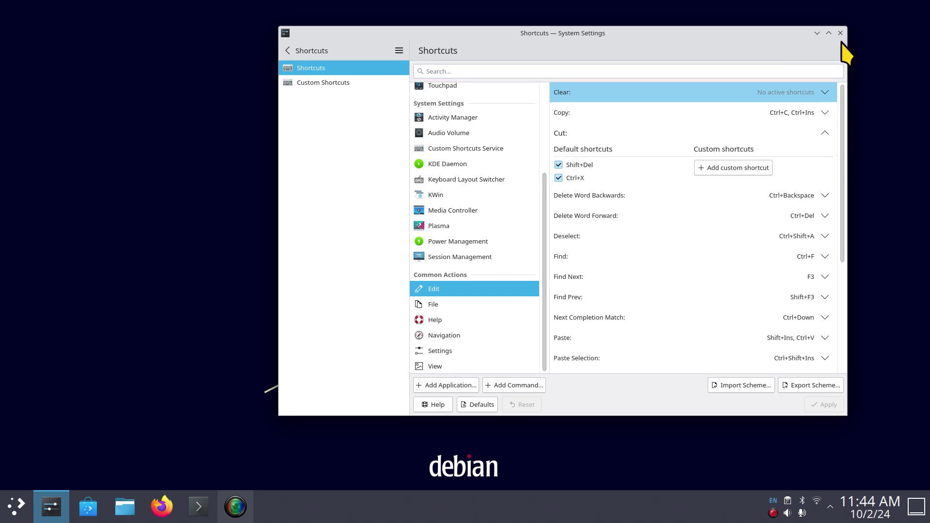
Minimize System Settings and launch LibreOffice Writer from the application launcher
left_click(817, 33)
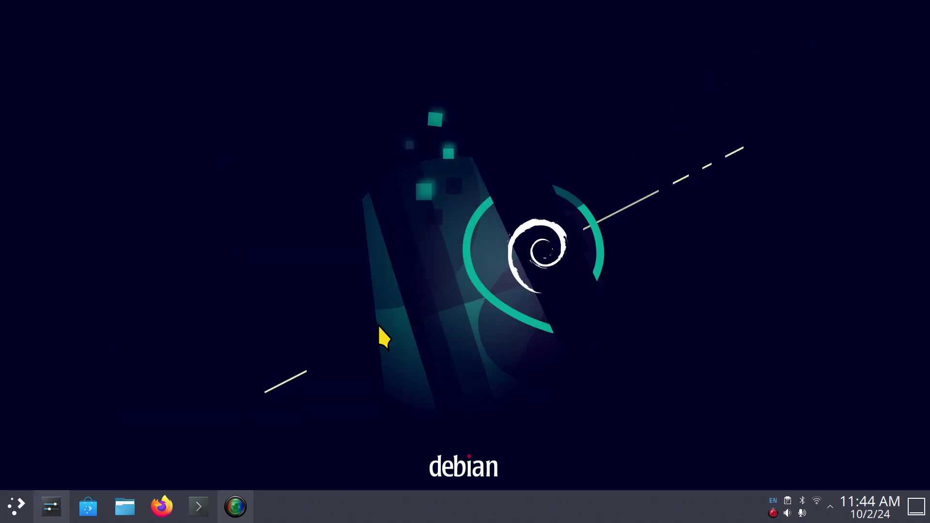
left_click(12, 509)
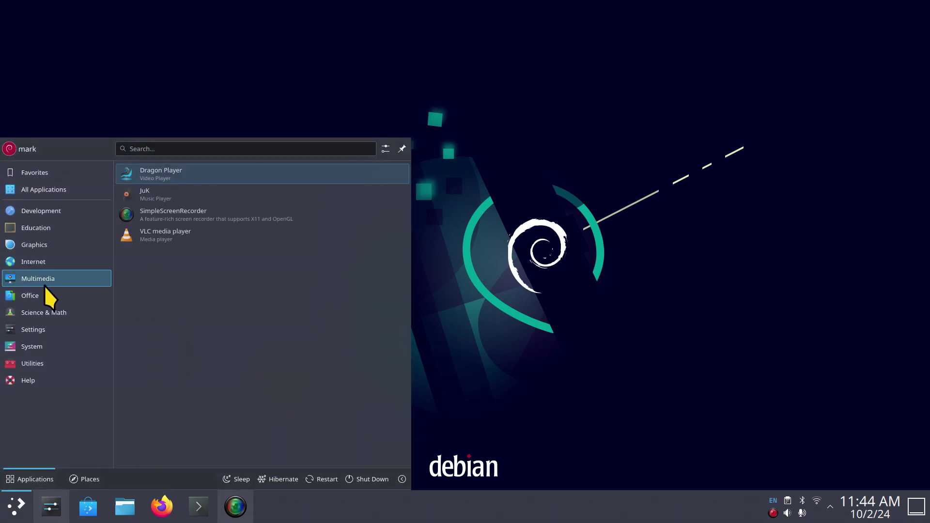
mouse_move(39, 299)
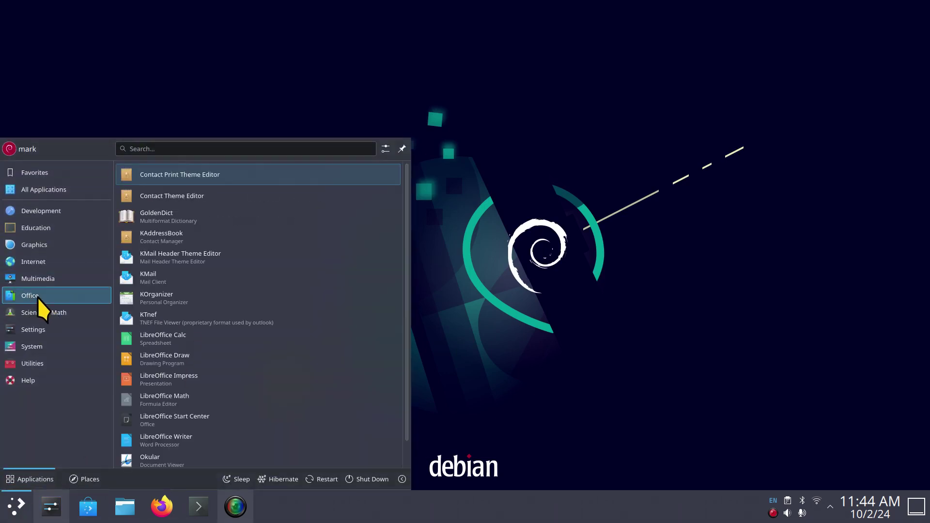
left_click(200, 439)
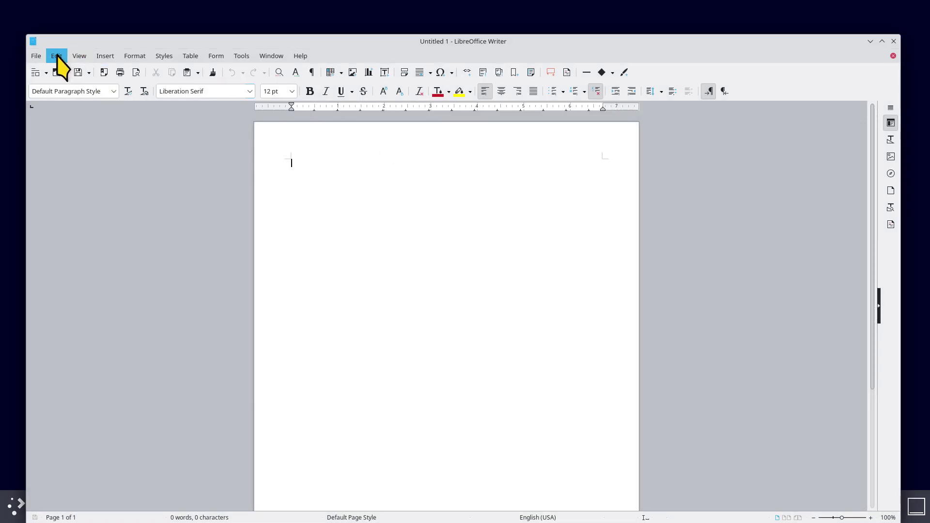
Browse Writer's Edit, View and File menus, then close the Print dialog without printing
left_click(57, 56)
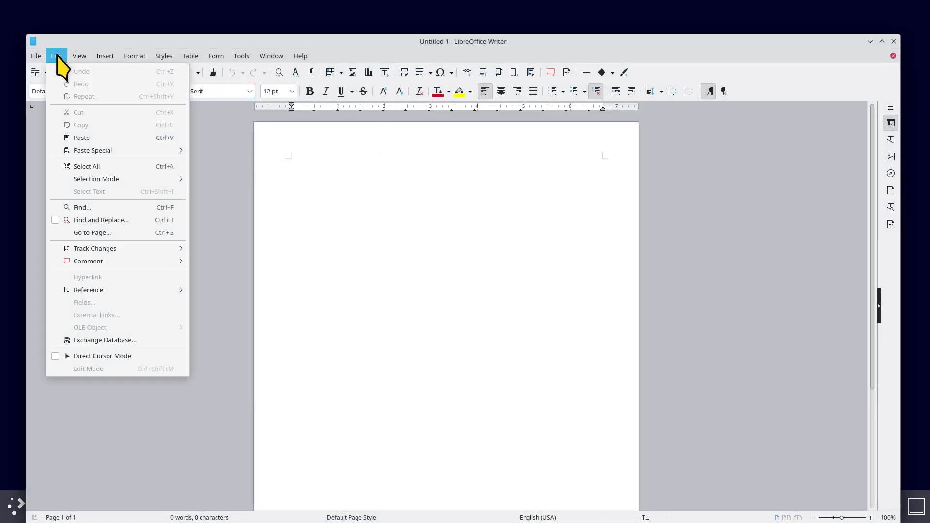
left_click(77, 57)
mouse_move(54, 57)
mouse_move(36, 58)
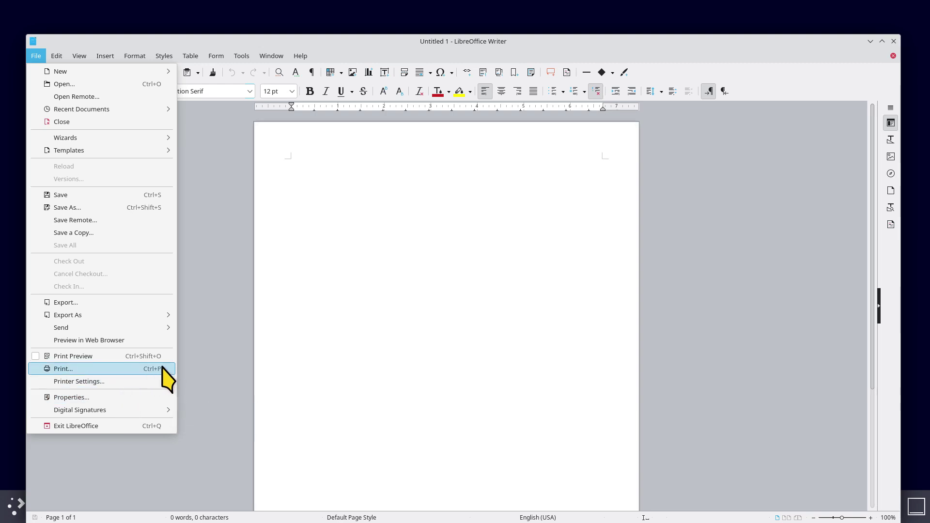
left_click(362, 324)
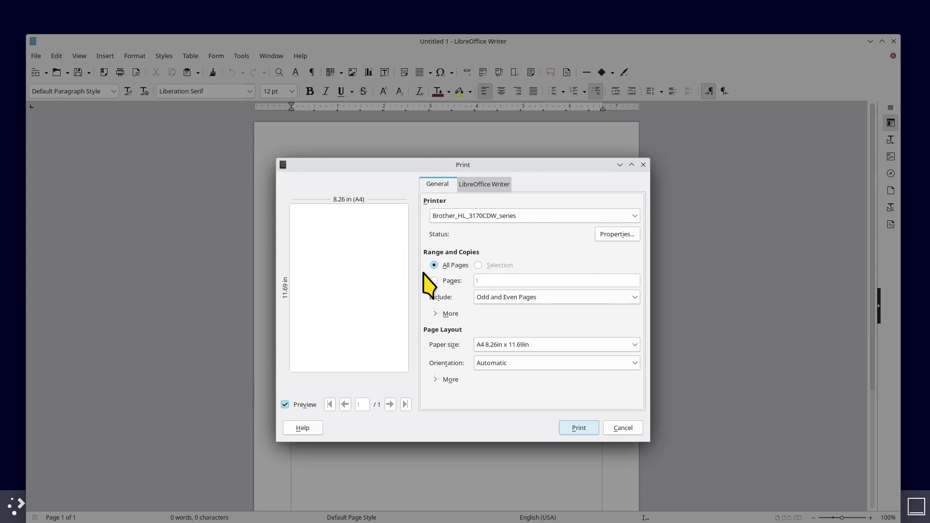
left_click(643, 166)
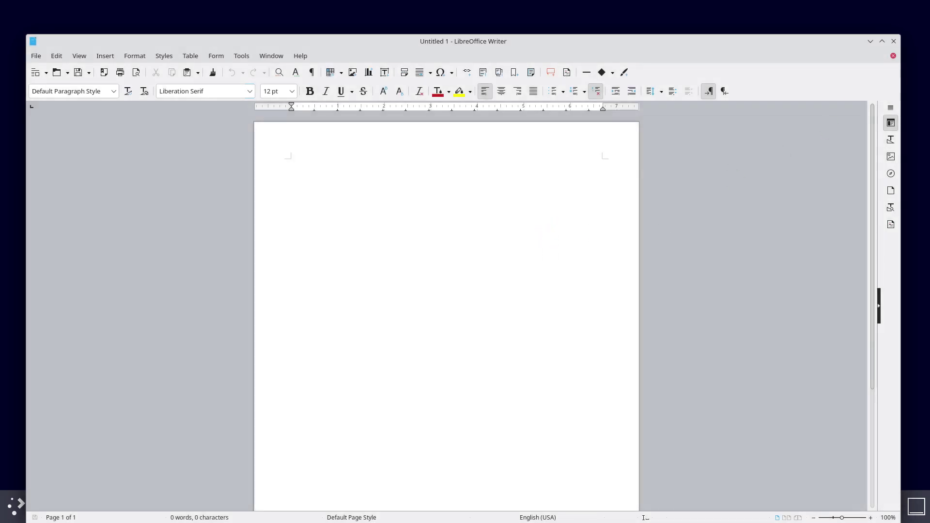
Close the empty Writer document and bring the Shortcuts settings window back, nudged left
left_click(894, 41)
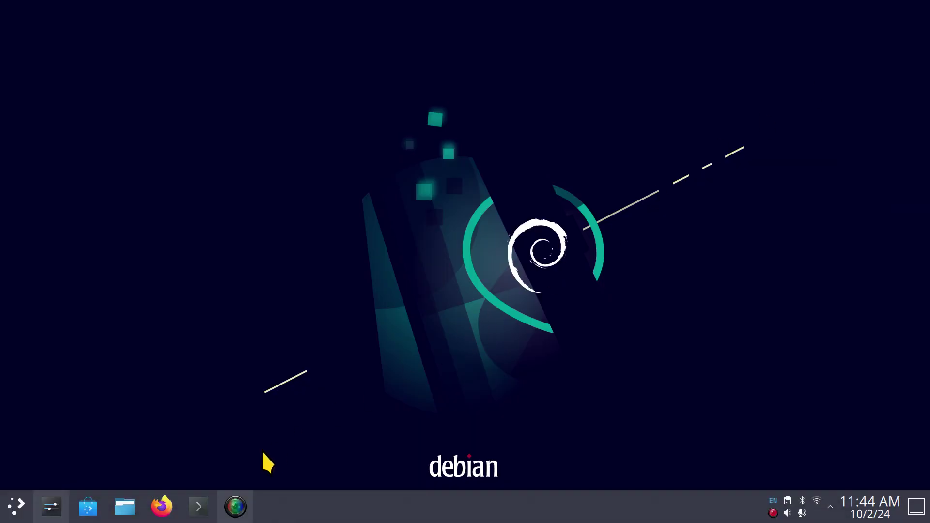
left_click(51, 506)
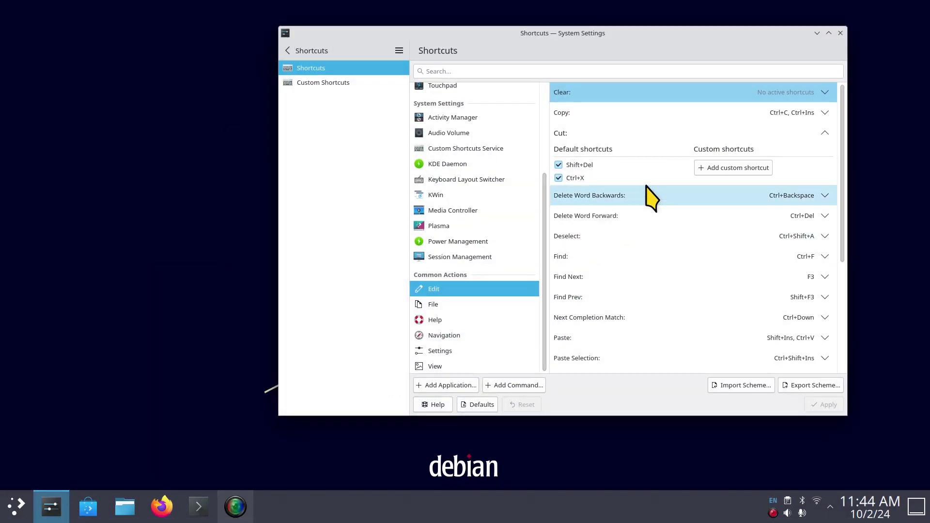
left_click_drag(636, 34, 584, 36)
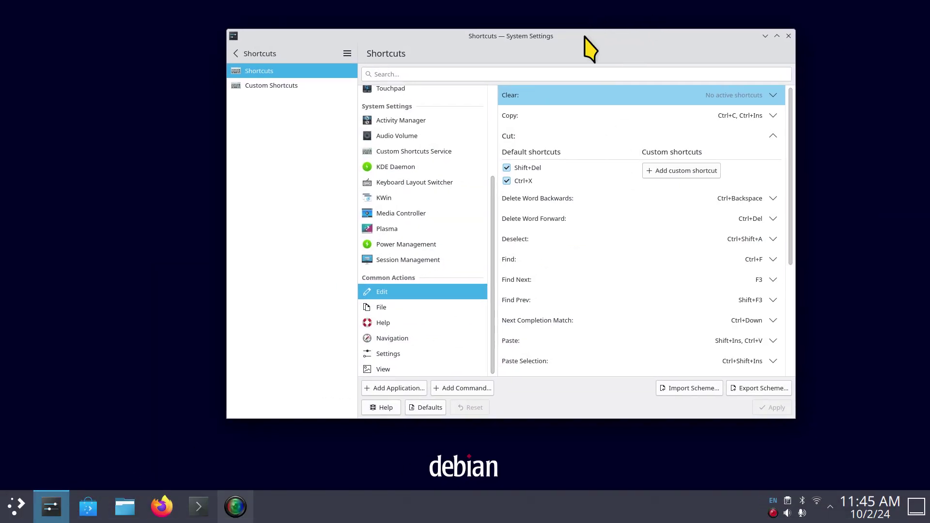
Remove Power Off's Ctrl+Alt+End and F12 shortcuts under Power Management, then test Ctrl+Alt+Delete
left_click(406, 245)
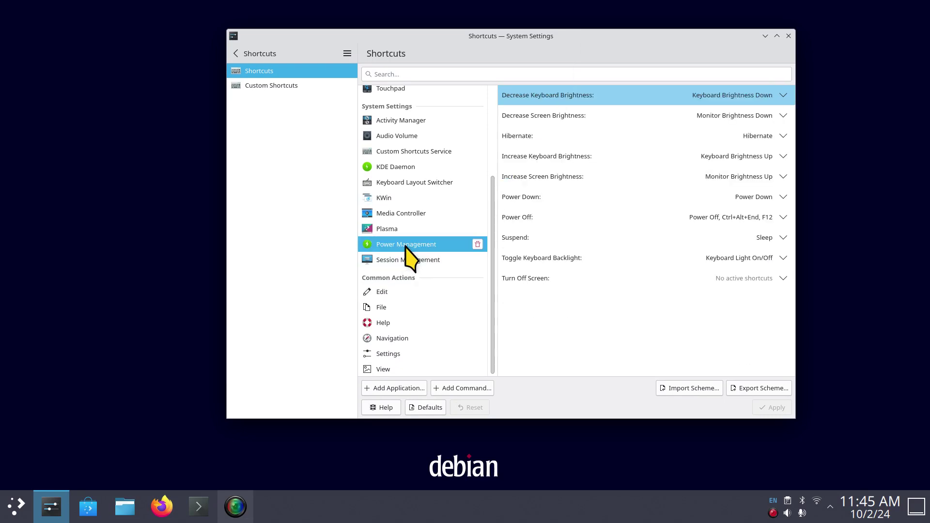
left_click(601, 218)
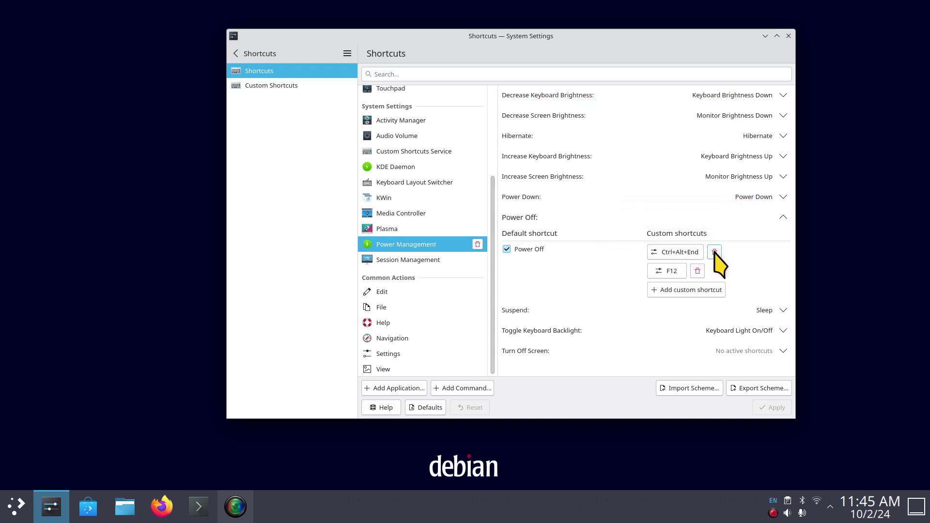
left_click(715, 253)
left_click(698, 262)
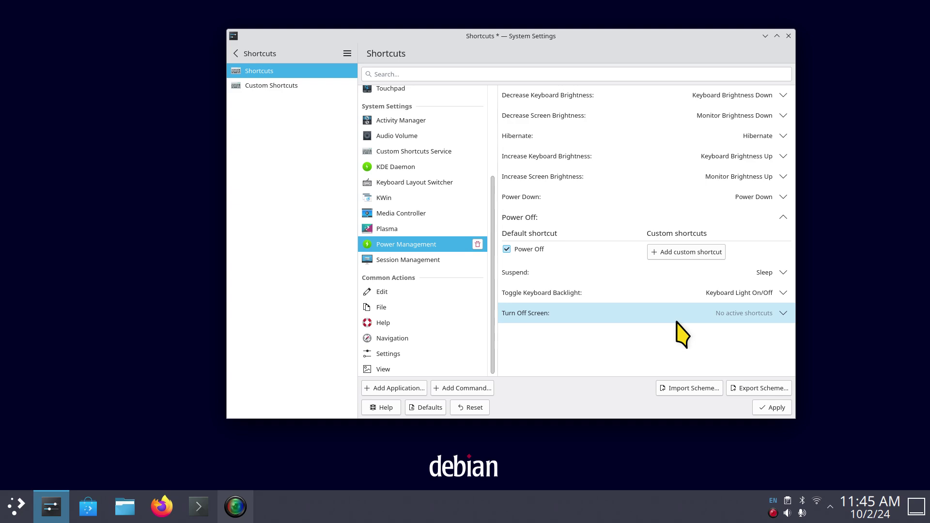
key("ctrl+alt+Delete")
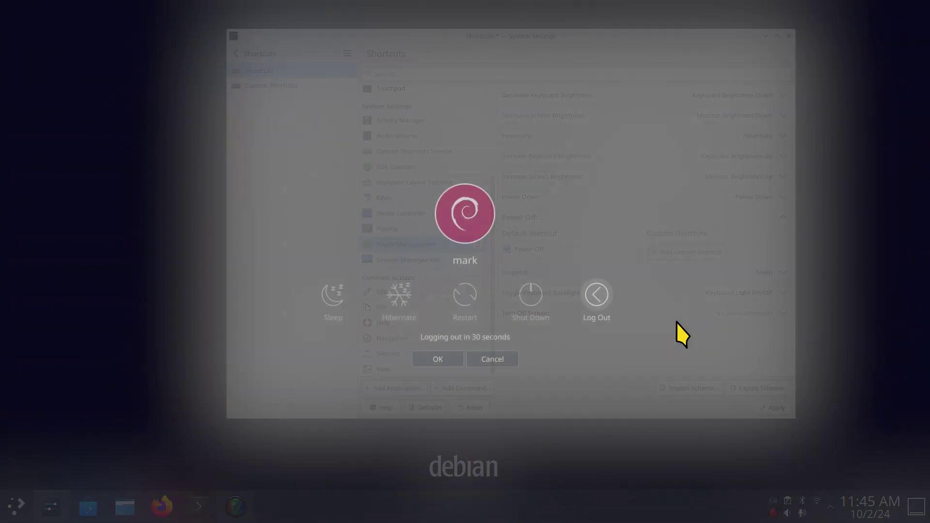
Cancel the logout prompt, apply the Power Off removals, and start Shut Down from the launcher
left_click(486, 359)
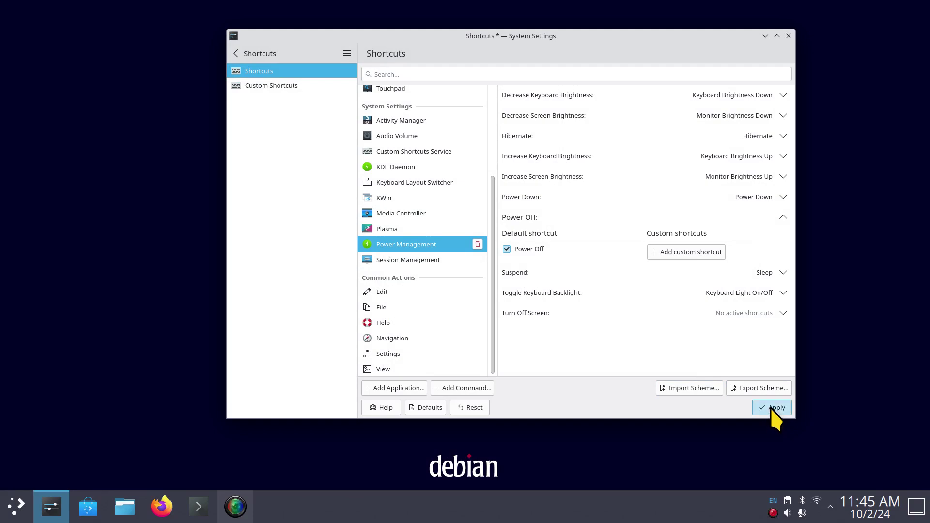
left_click(770, 408)
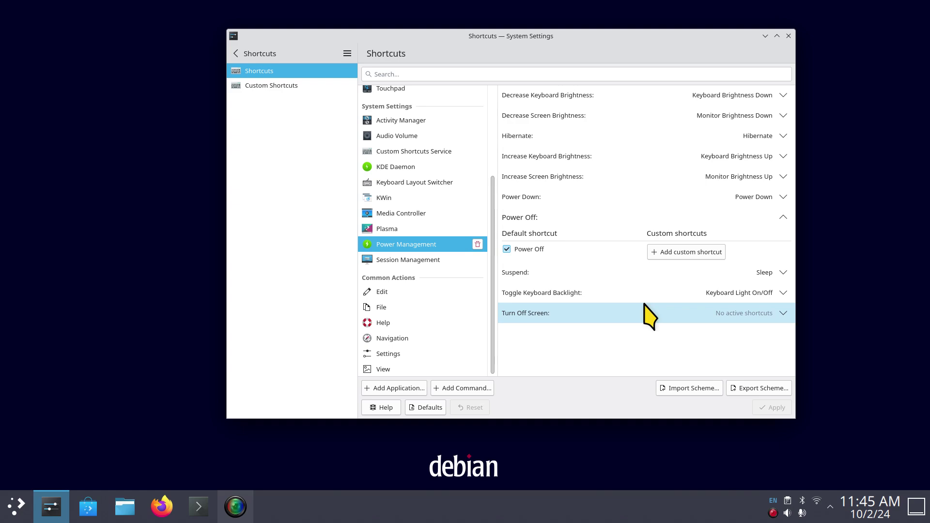
left_click(16, 509)
left_click(365, 481)
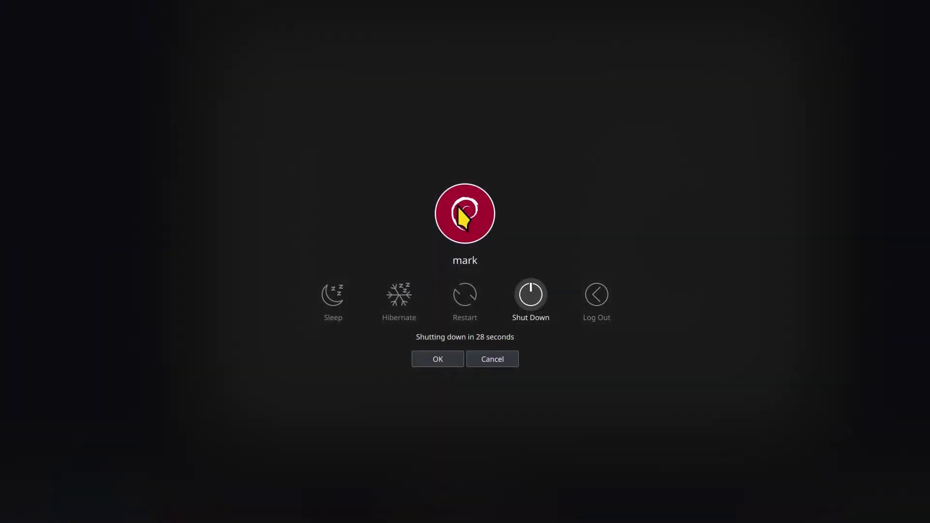
Cancel the shutdown, add F12 as a Power Off shortcut, apply it, and test it
left_click(497, 365)
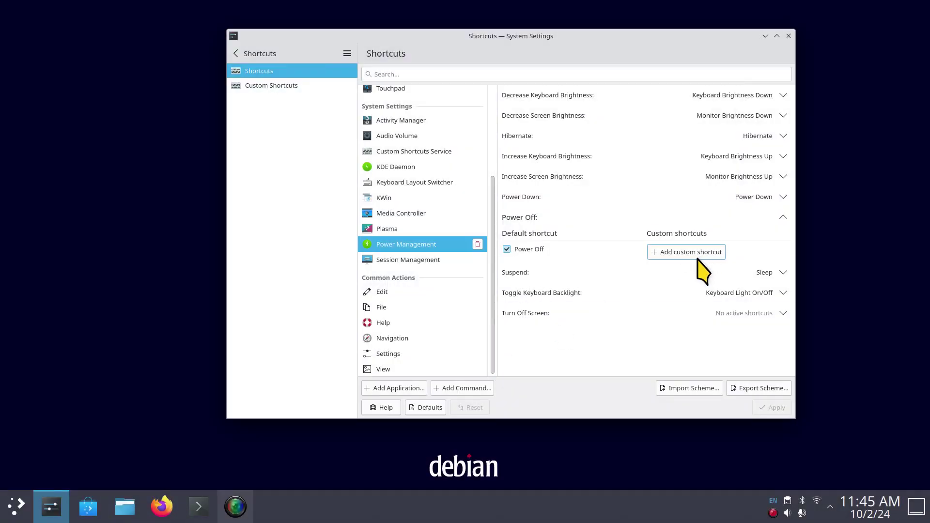
left_click(685, 252)
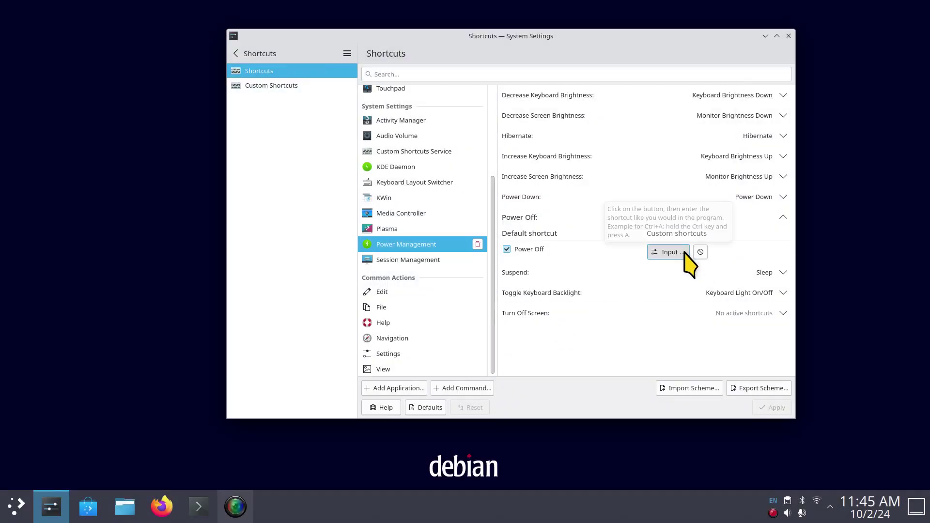
key("F12")
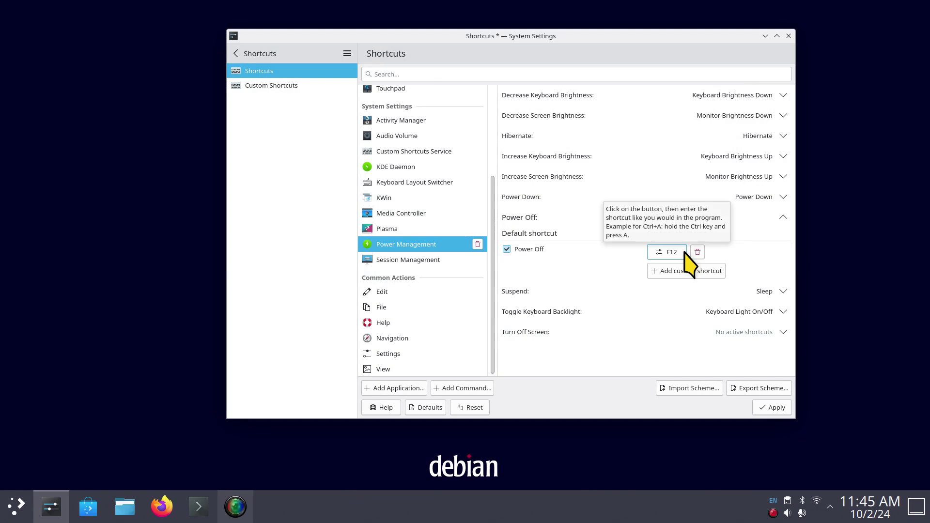
left_click(773, 408)
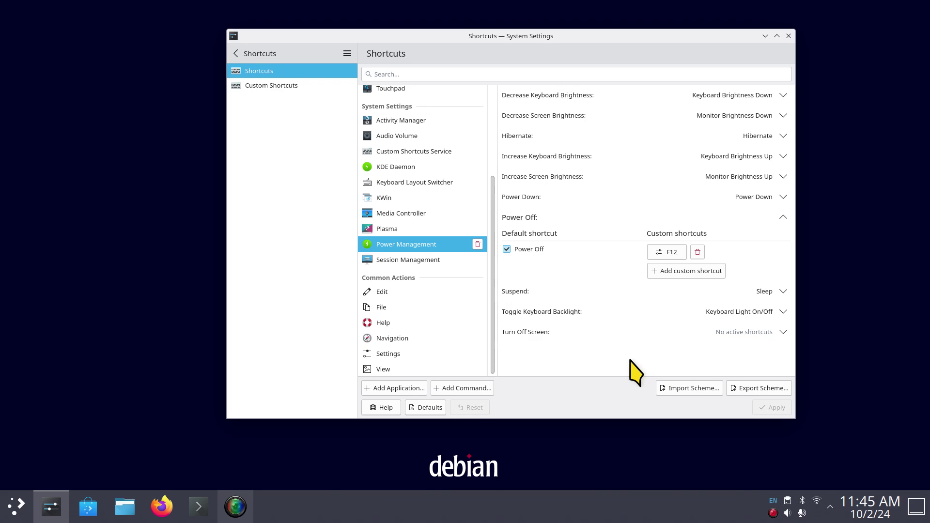
key("F12")
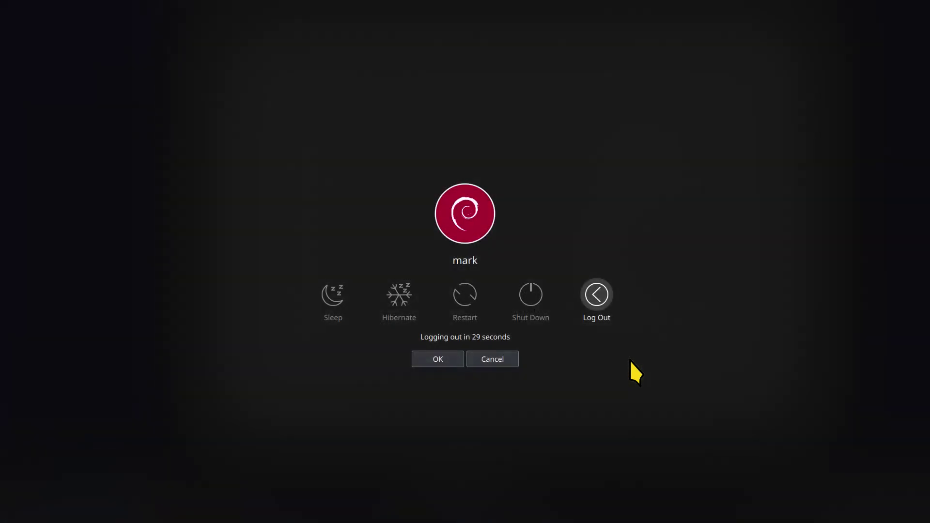
left_click(496, 360)
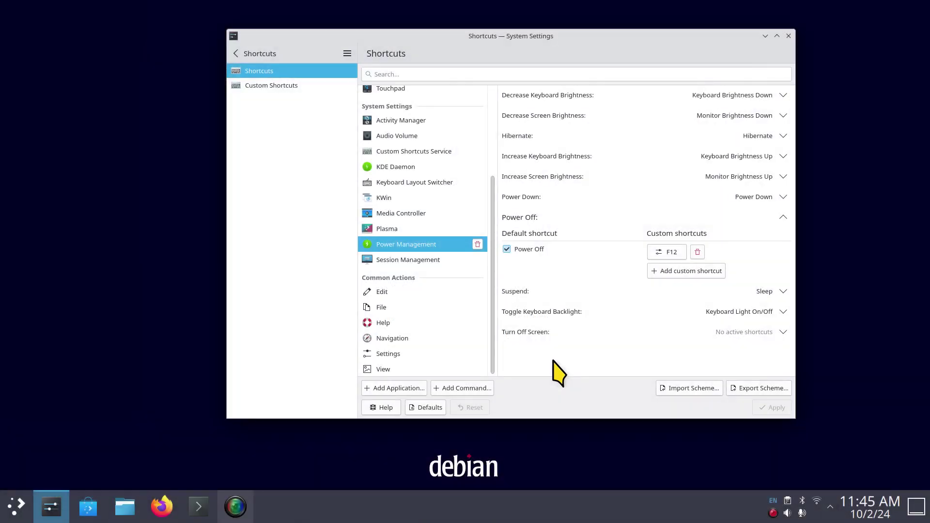
Add Ctrl+Alt+End back to Power Off, apply it, test it, and cancel the logout countdown
left_click(673, 273)
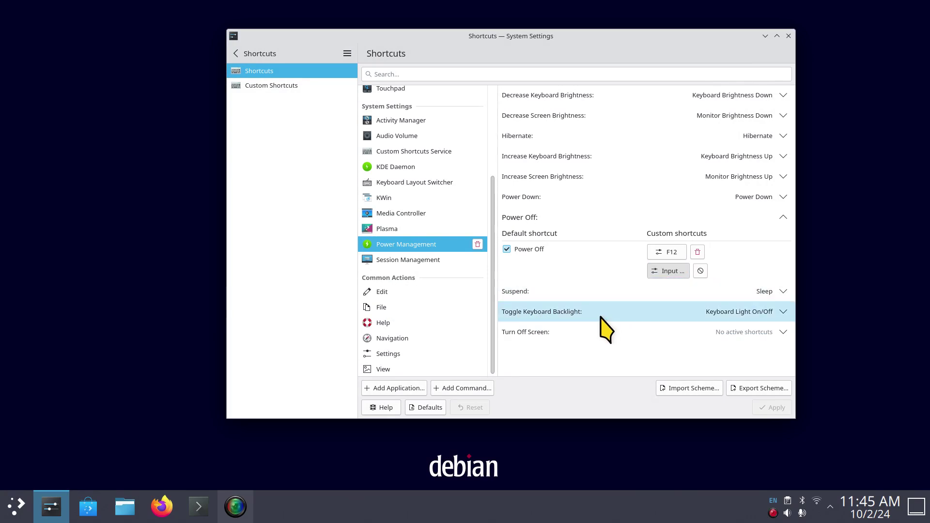
key("ctrl")
key("alt")
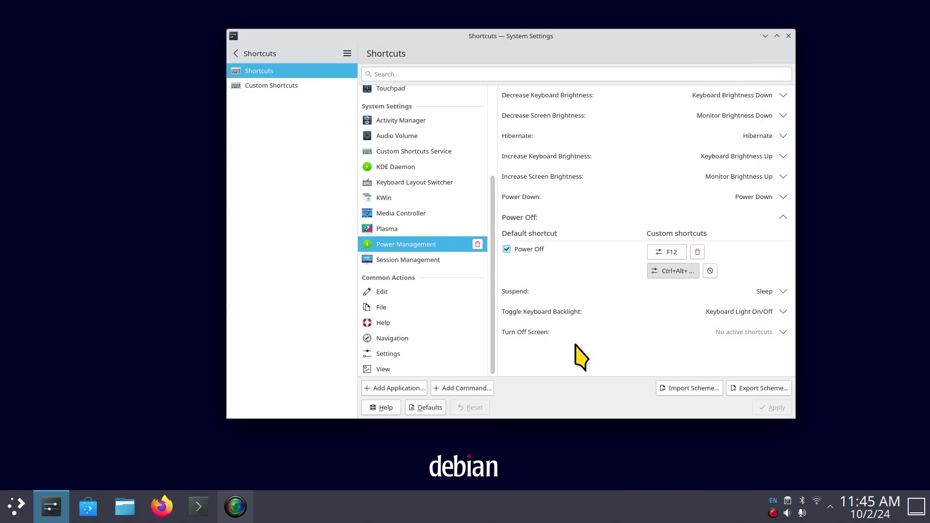
key("ctrl+alt+End")
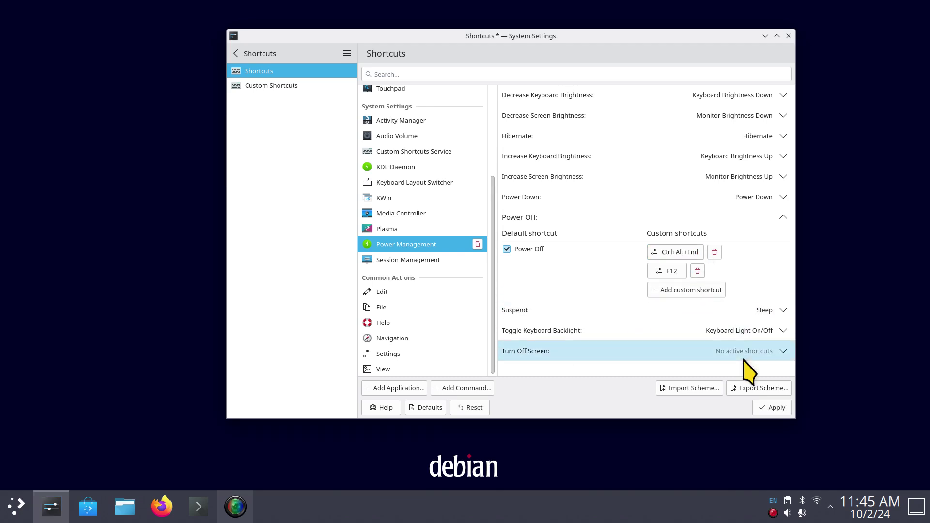
left_click(768, 407)
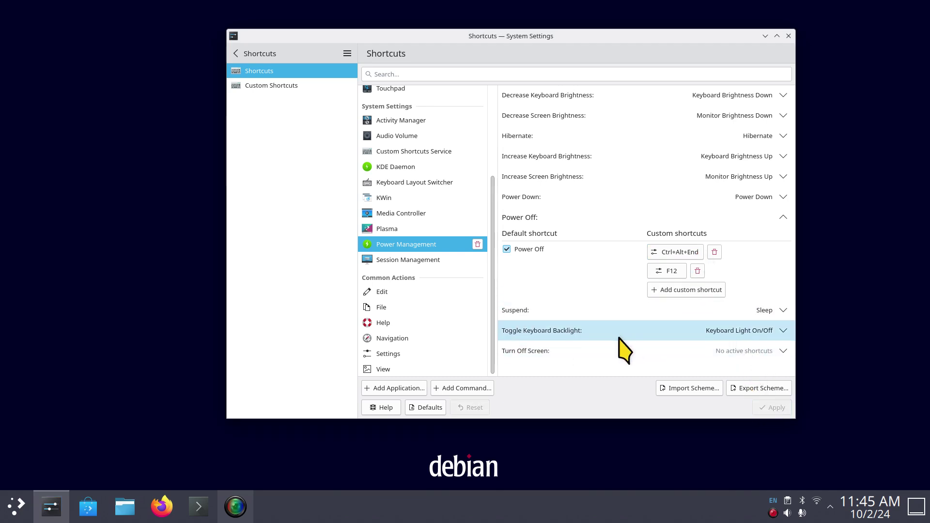
key("ctrl+alt+End")
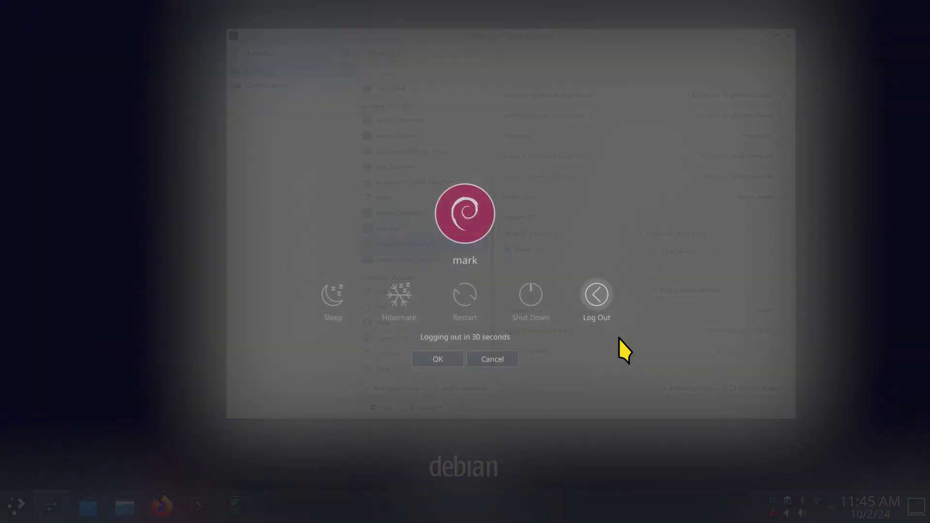
left_click(507, 357)
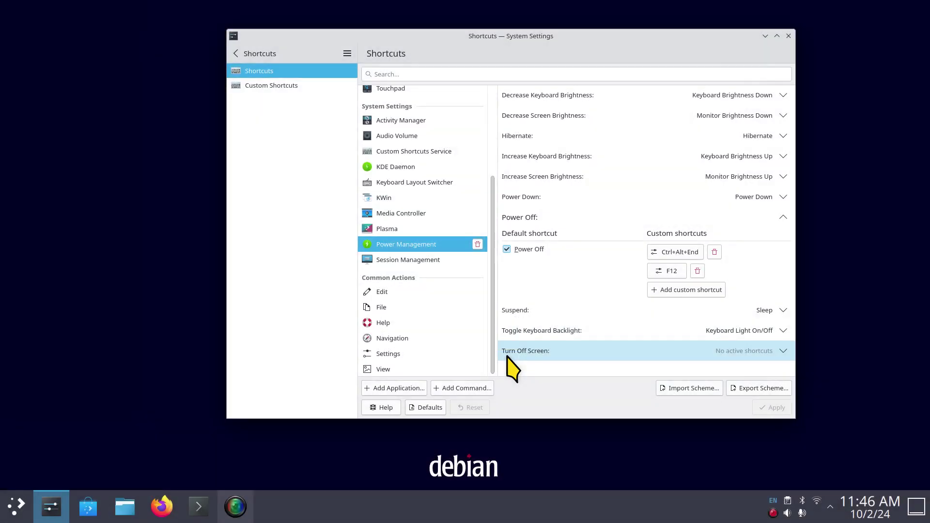
Move the settings window up and right, then toggle Firefox fullscreen with F11 four times
left_click_drag(640, 38, 696, 19)
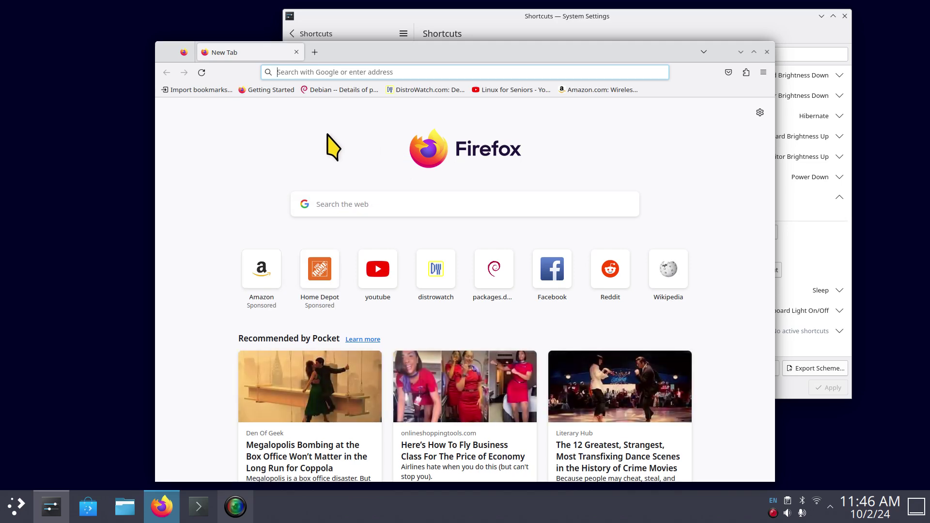
key("F11")
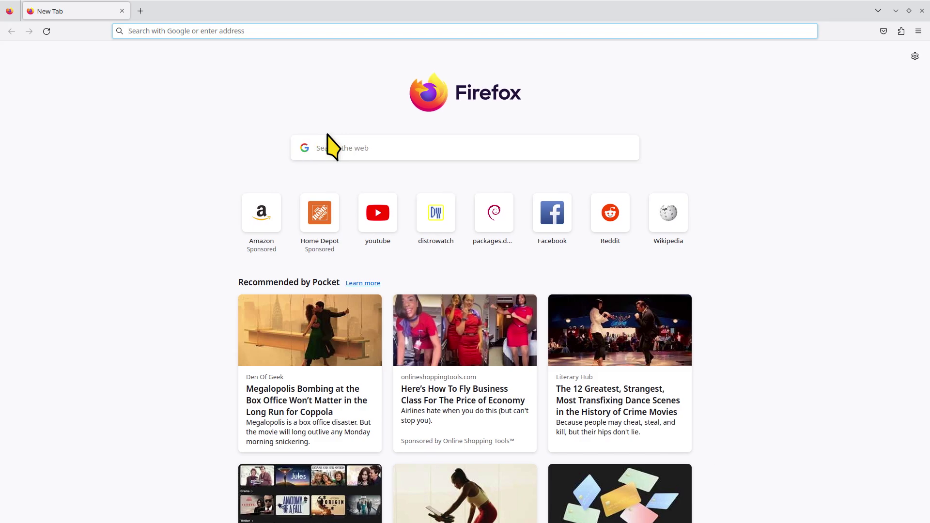
key("F11")
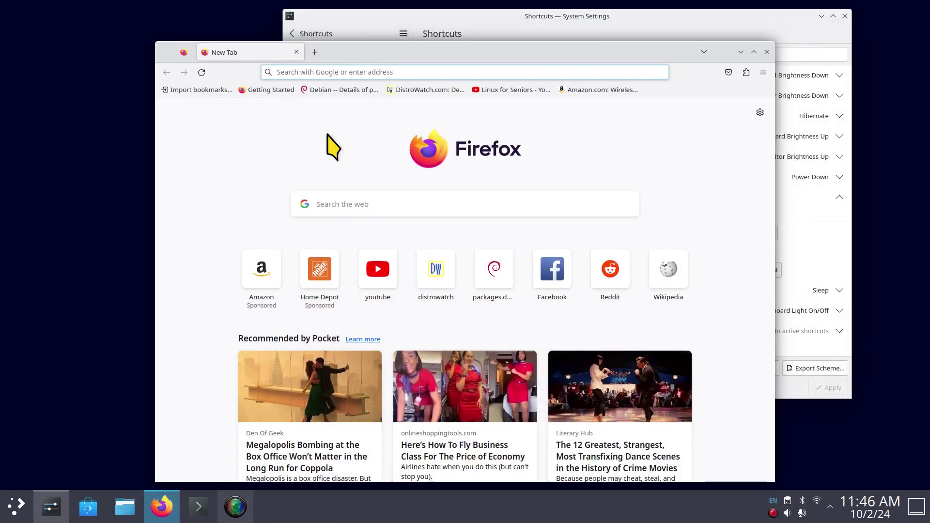
key("F11")
key("F11")
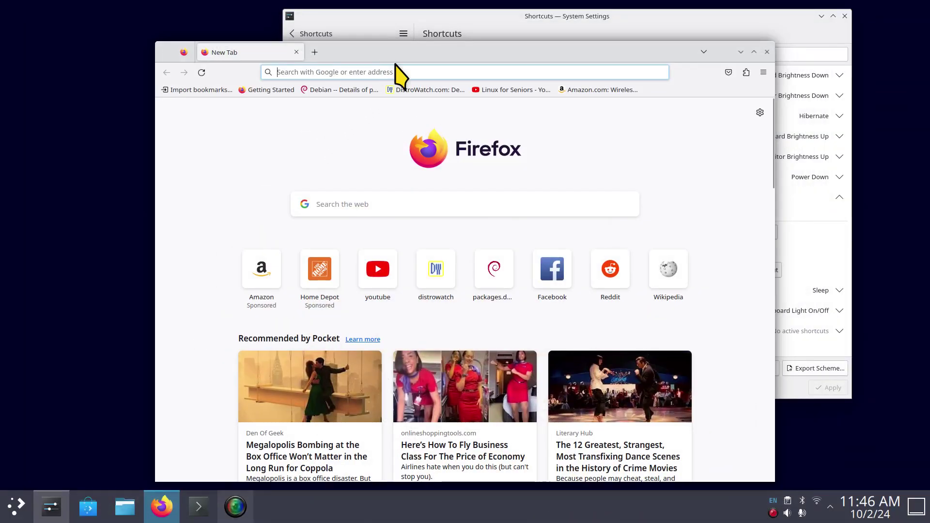
key("F11")
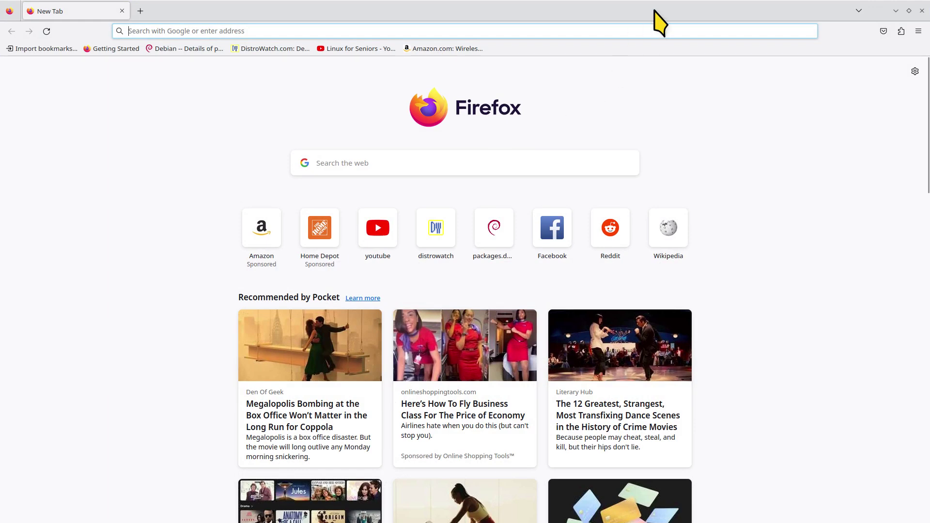
Restore Firefox from maximized, maximize and restore it via the tab bar, then toggle with Meta+PgUp
left_click(909, 11)
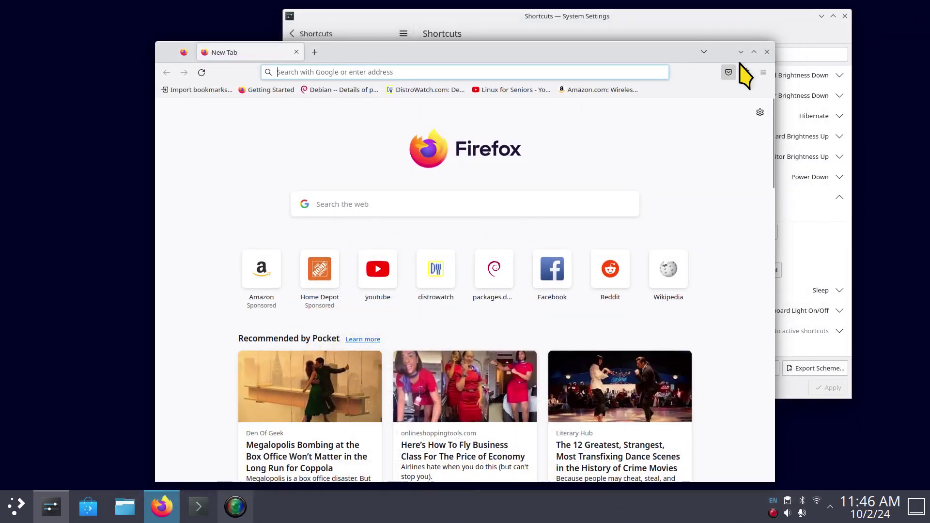
double_click(570, 54)
double_click(570, 18)
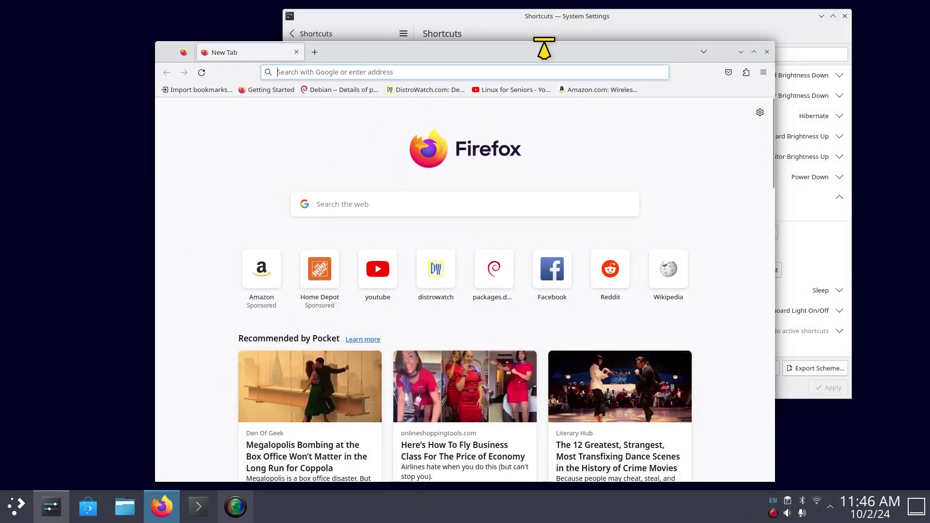
key("super+Page_Up")
key("super+Page_Up")
Close Firefox, add F11 as a third Power Off shortcut, apply it, and close System Settings
left_click(767, 52)
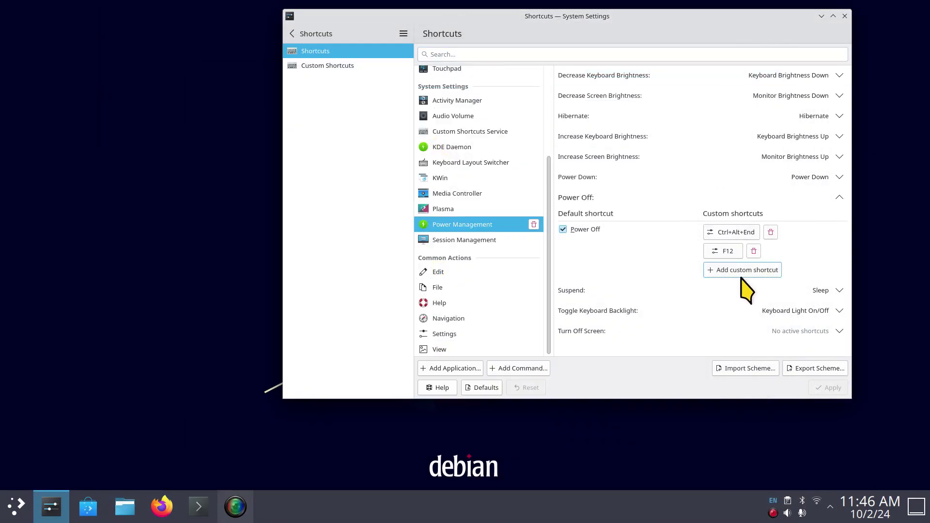
left_click(737, 271)
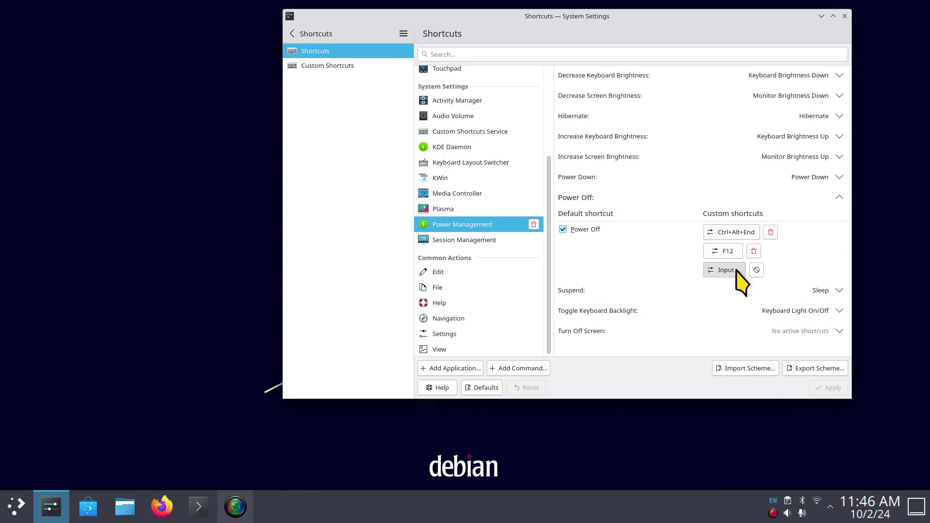
key("F11")
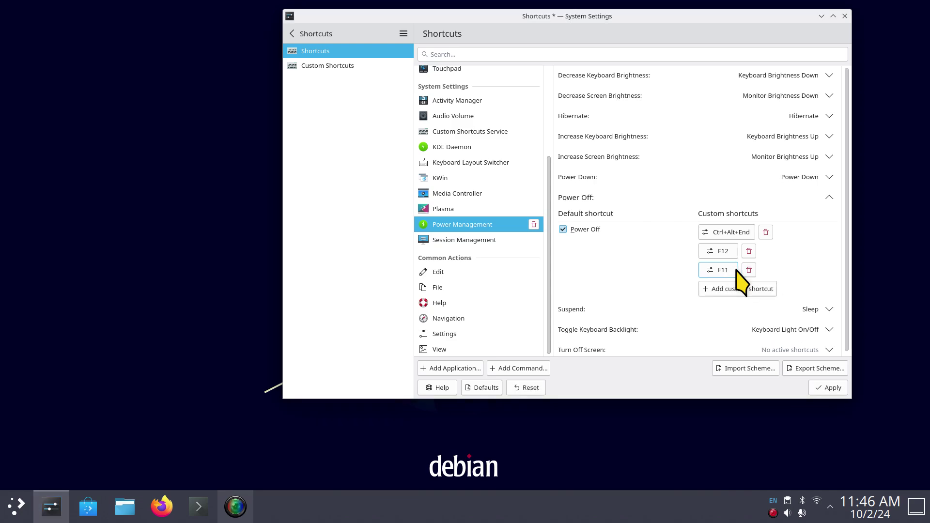
left_click(826, 388)
left_click(844, 16)
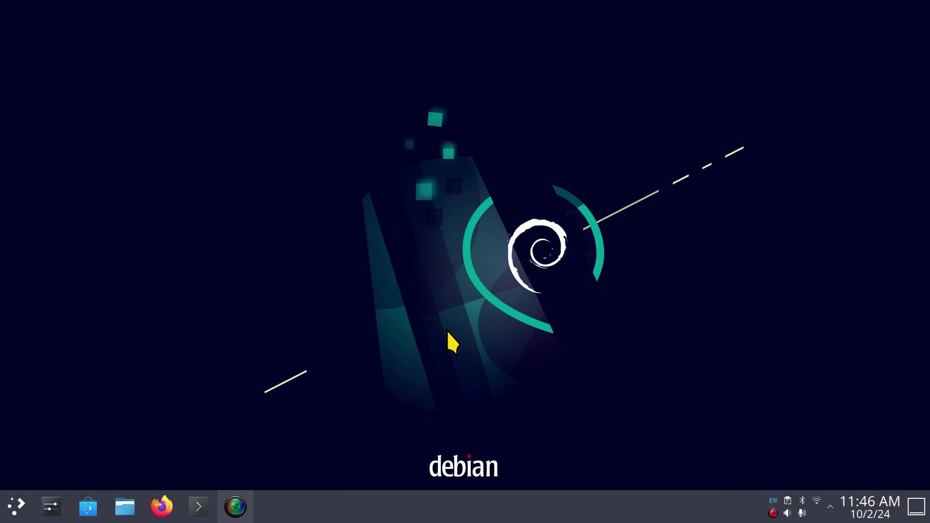
Test the F11 shortcut twice, cancelling the logout dialog each time
key("F11")
left_click(478, 353)
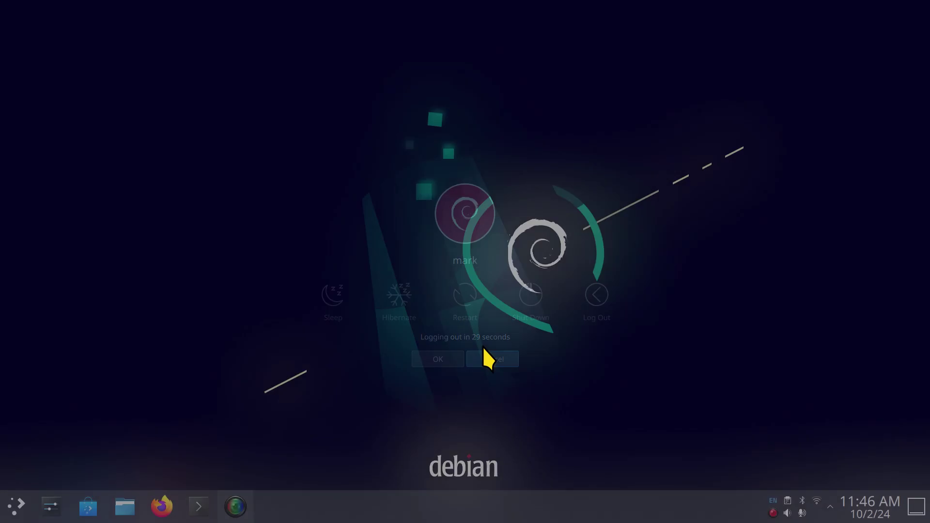
key("F11")
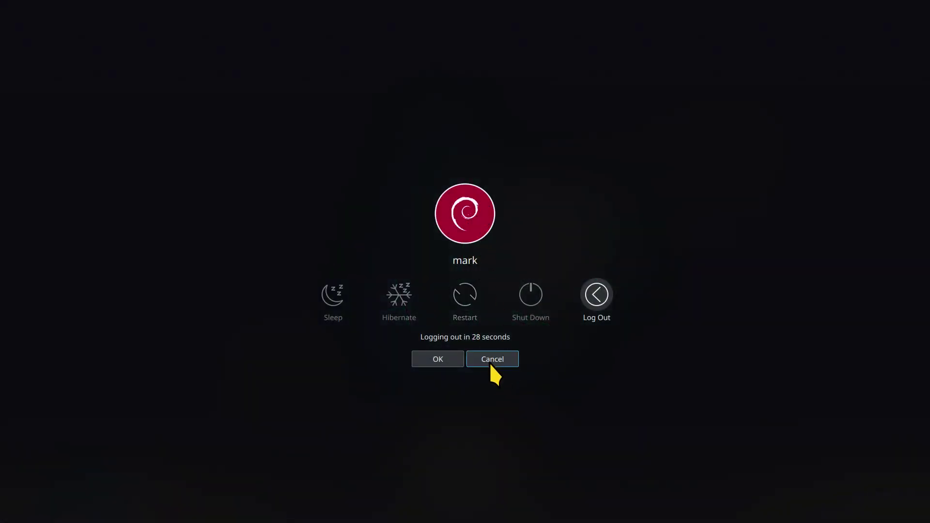
left_click(490, 359)
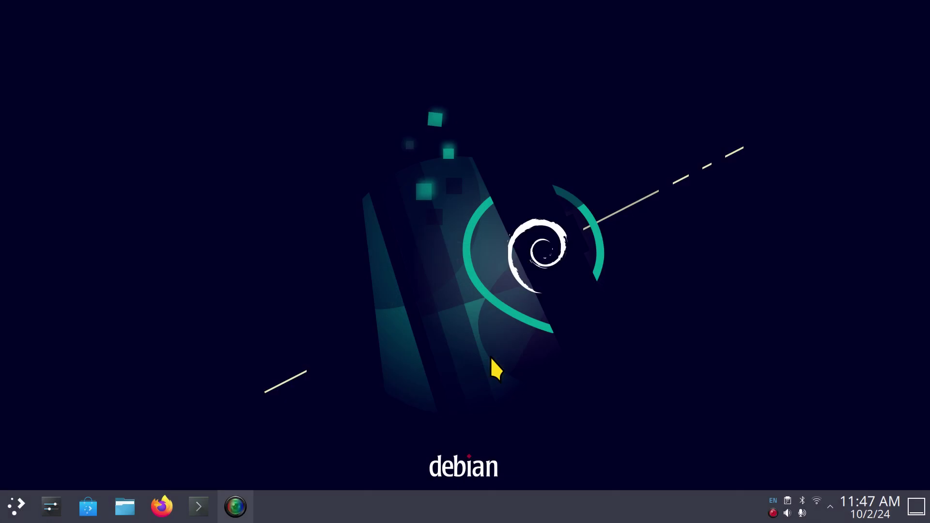
Launch Firefox, test the shortcut inside it, cancel the logout screen that appears, and quit the browser
left_click(160, 506)
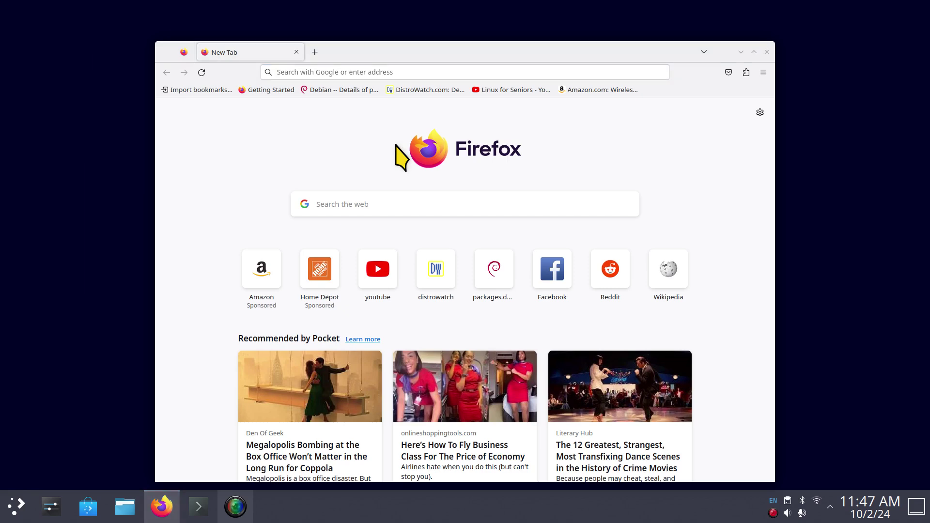
key("ctrl+alt+Delete")
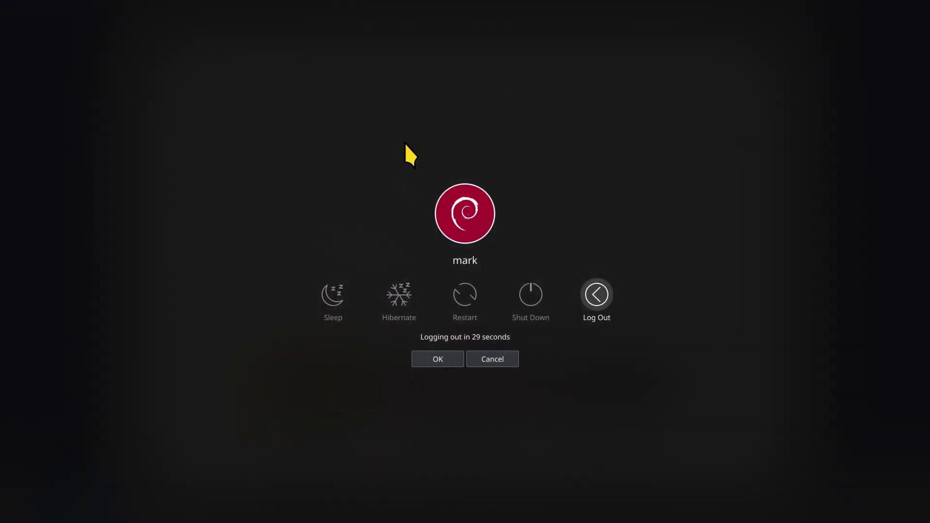
left_click(492, 359)
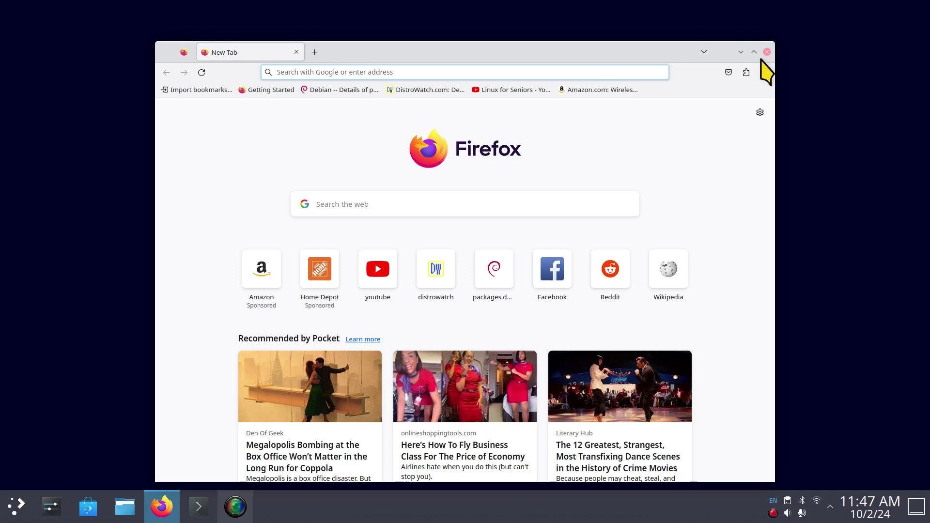
key("alt+F4")
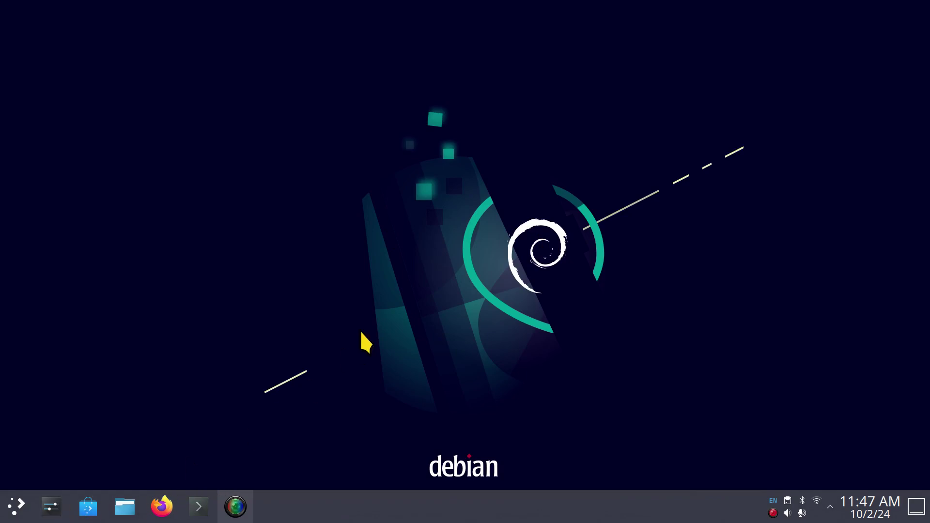
Open the Shortcuts settings page from a KRunner search for 'ke' and select Power Management
key("alt+space")
type("keyboard")
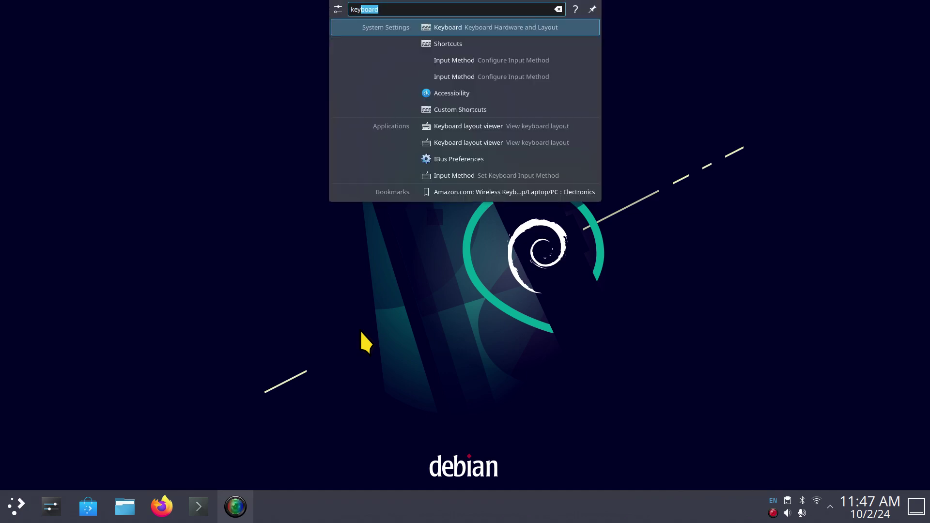
left_click(467, 43)
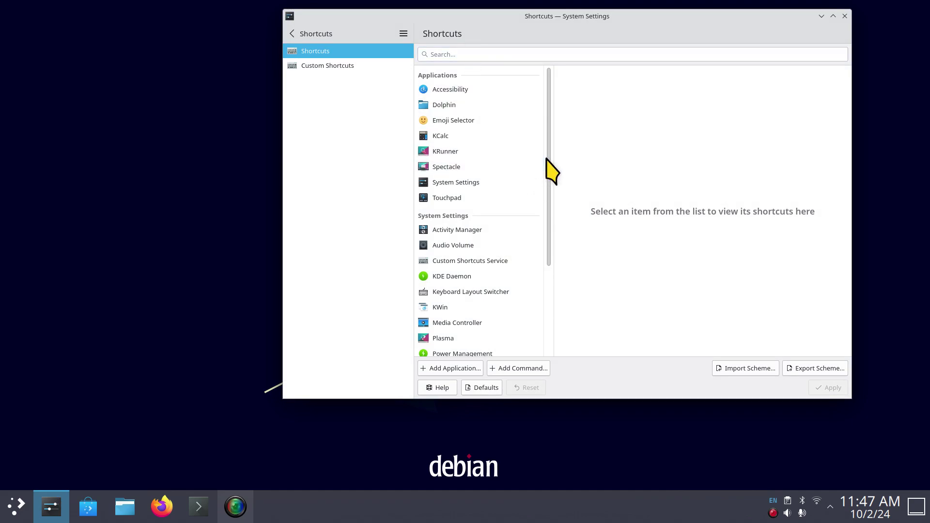
left_click_drag(550, 161, 547, 236)
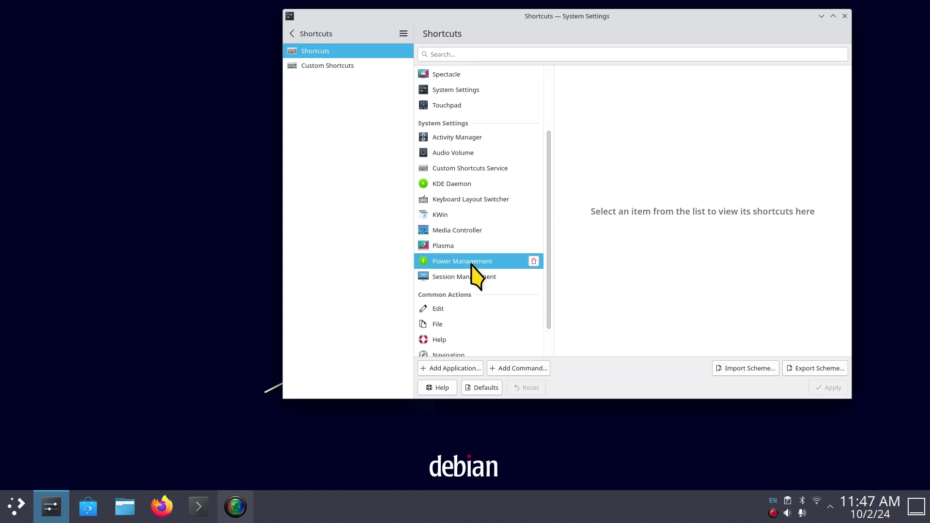
left_click(494, 261)
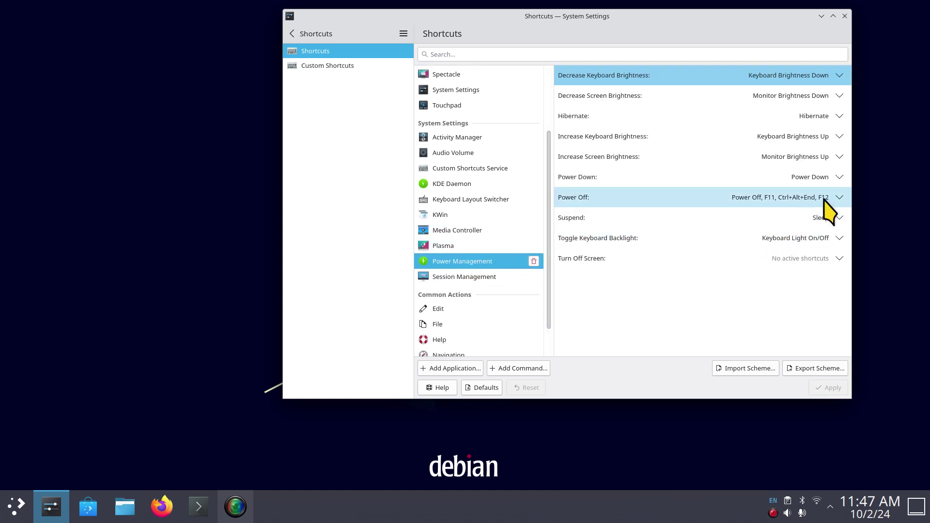
Remove F11 from Power Off's custom shortcuts, apply, and relaunch Firefox to test the freed key
left_click(840, 198)
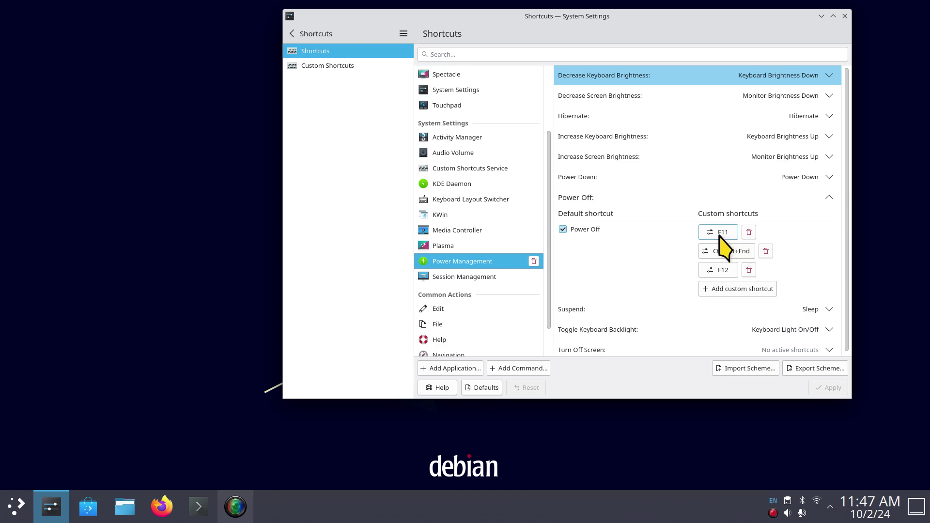
left_click(749, 232)
left_click(823, 388)
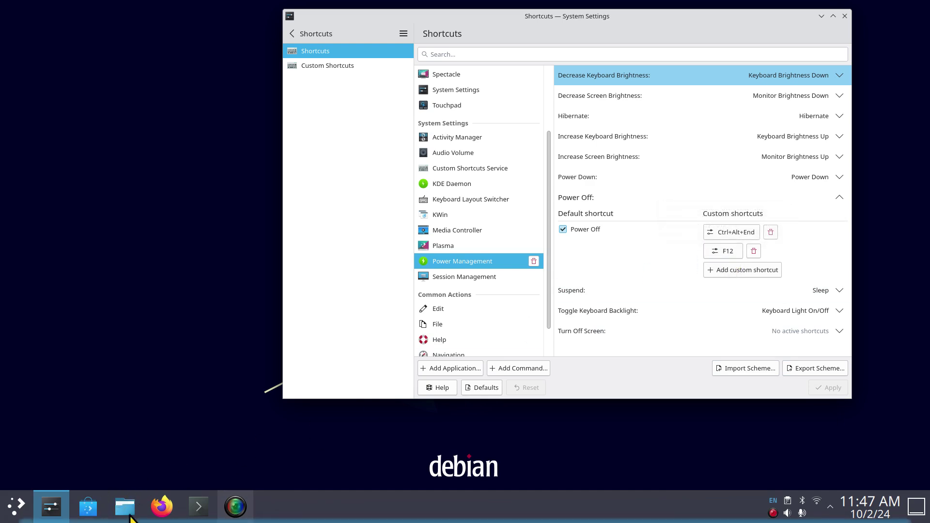
left_click(167, 506)
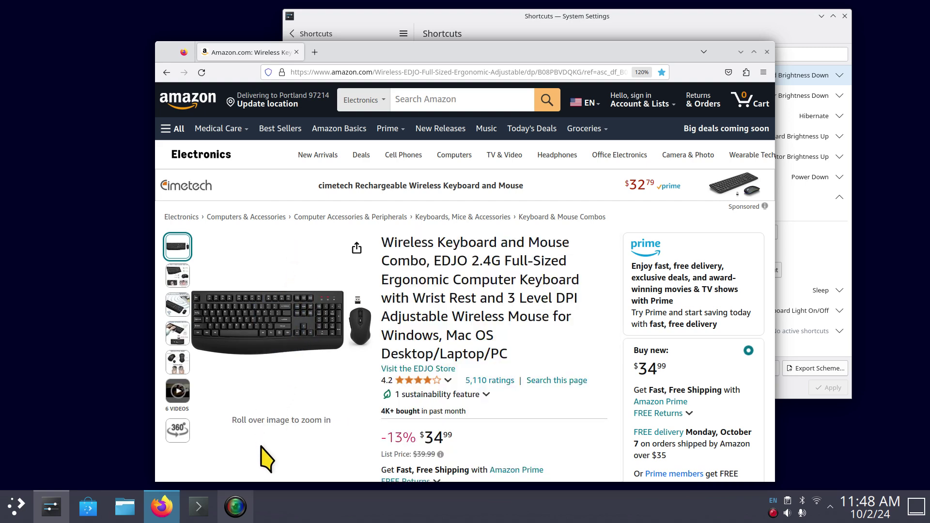
Put Firefox in full screen with F11 and zoom the Amazon page out three steps
key("F11")
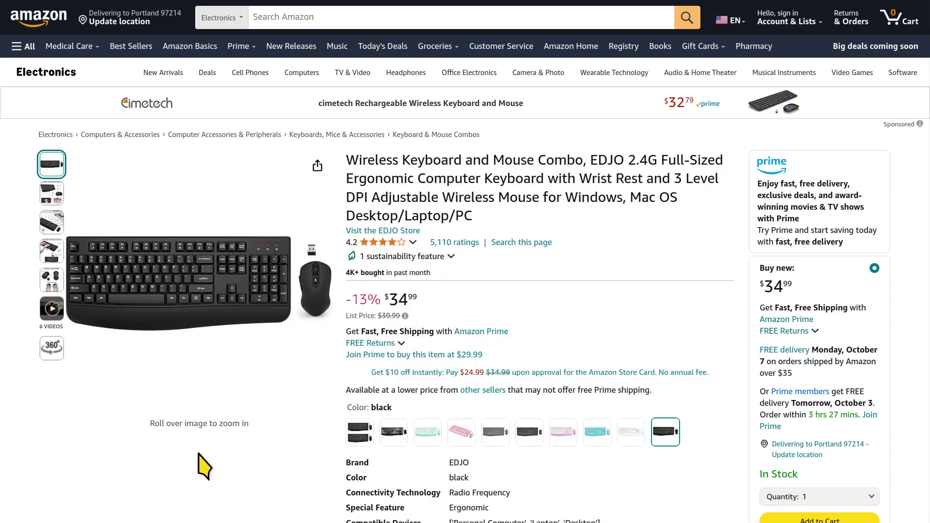
key("ctrl+minus")
key("ctrl+minus")
key("ctrl+minus")
key("ctrl+minus")
key("ctrl+minus")
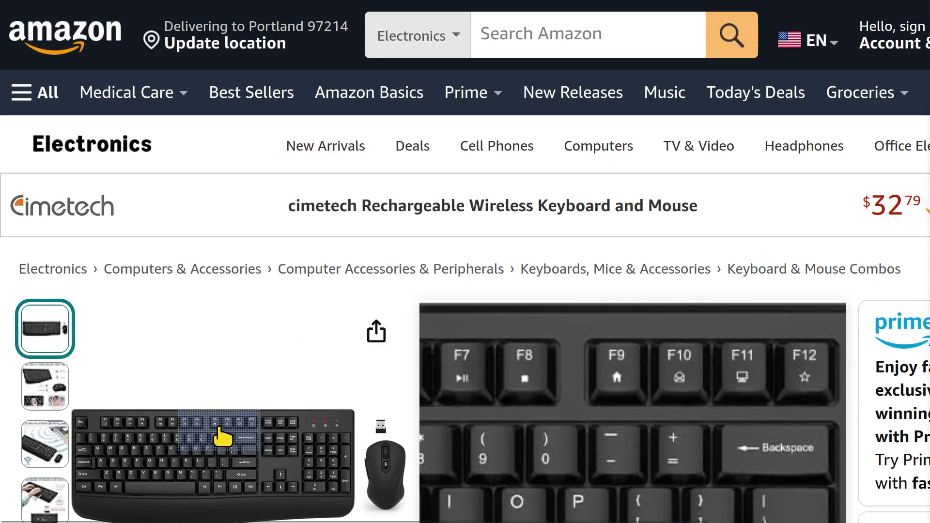
key("ctrl+minus")
key("ctrl+minus")
key("ctrl+minus")
key("ctrl+minus")
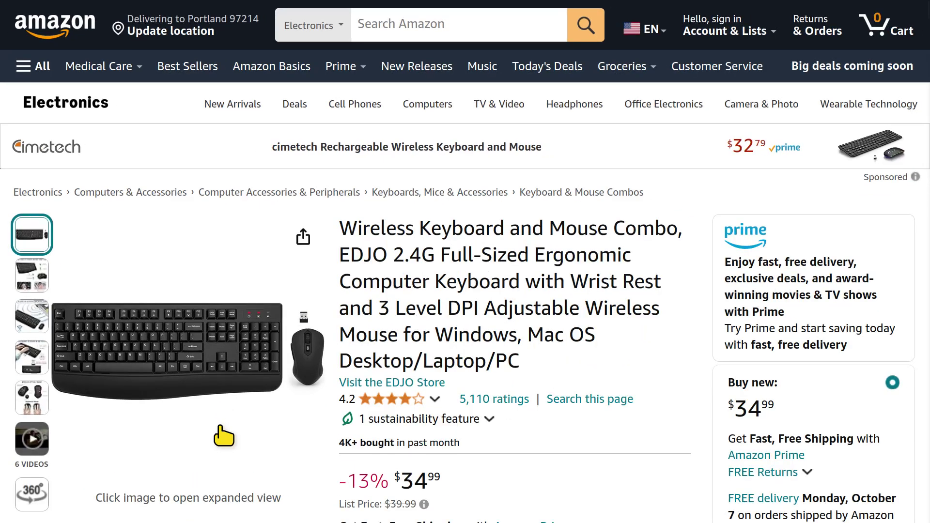
key("ctrl+minus")
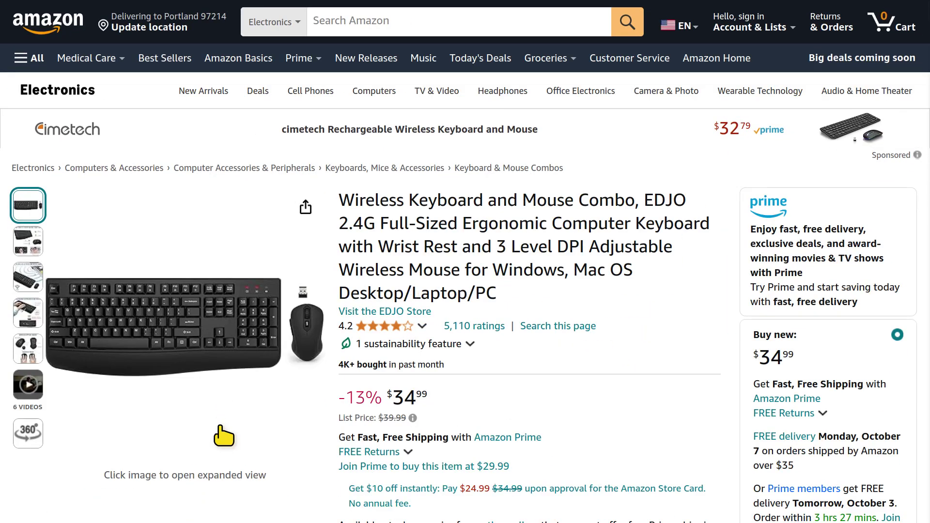
mouse_move(326, 415)
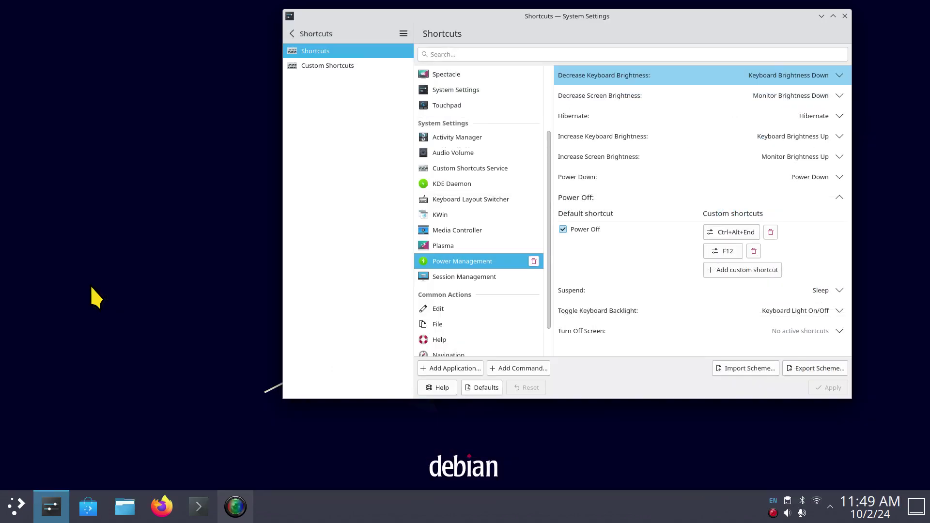
Move the System Settings window down and left, then show the Edit common-action shortcuts
left_click_drag(551, 17, 496, 41)
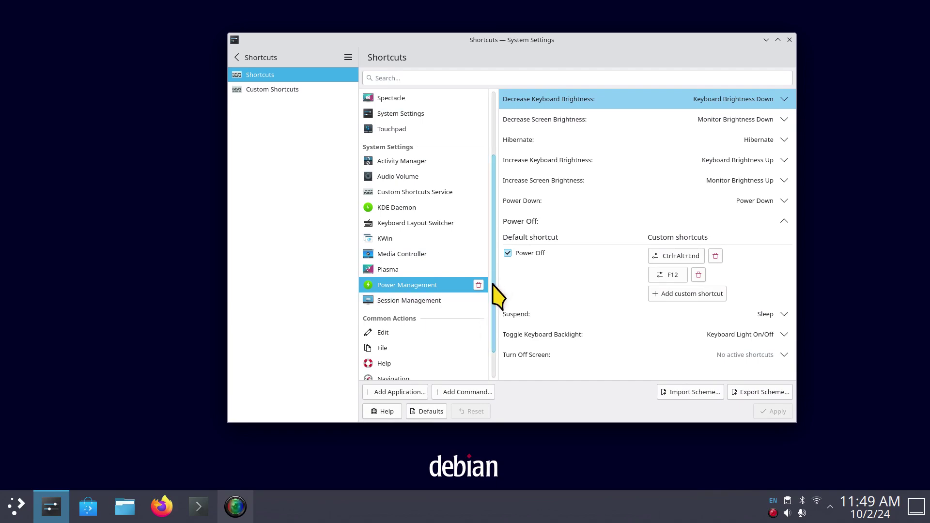
left_click_drag(493, 286, 492, 345)
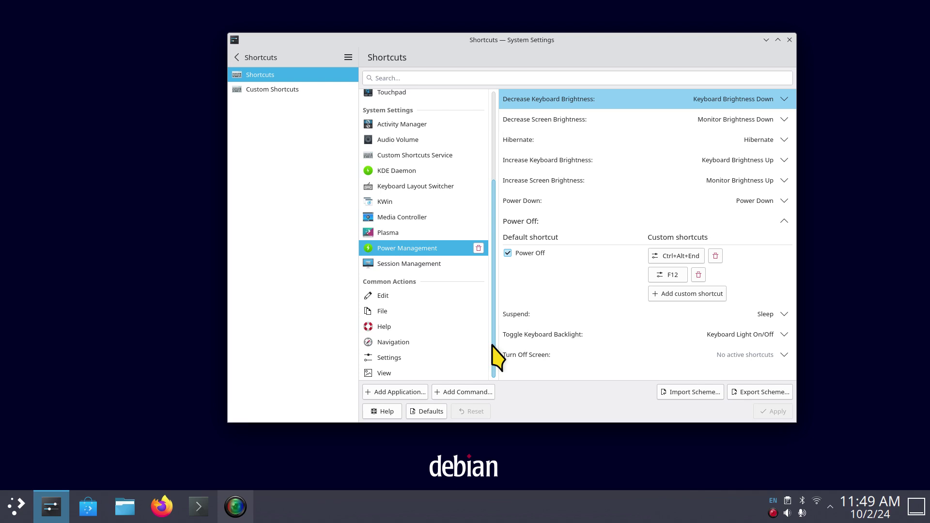
left_click(395, 298)
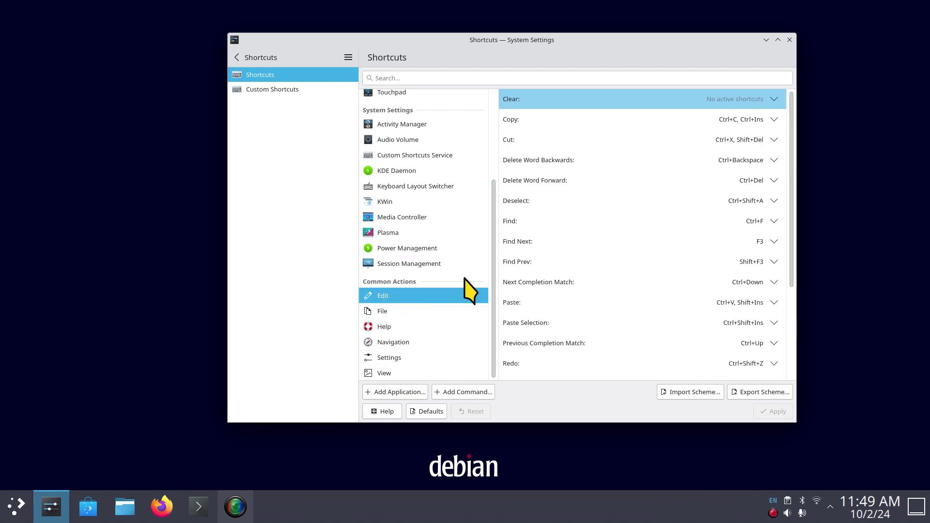
Inspect the Copy and Select All shortcut details, collapse them, and return the category list to the top
left_click(774, 120)
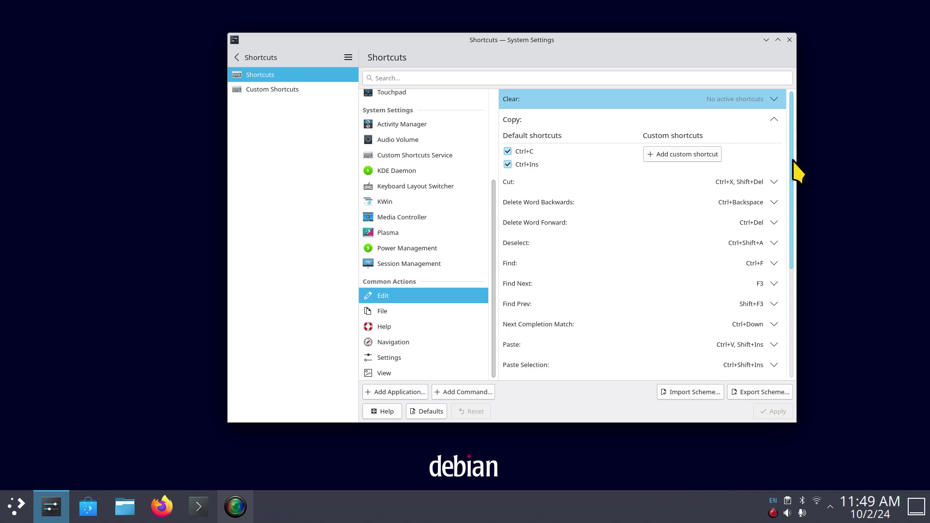
left_click_drag(793, 166, 795, 302)
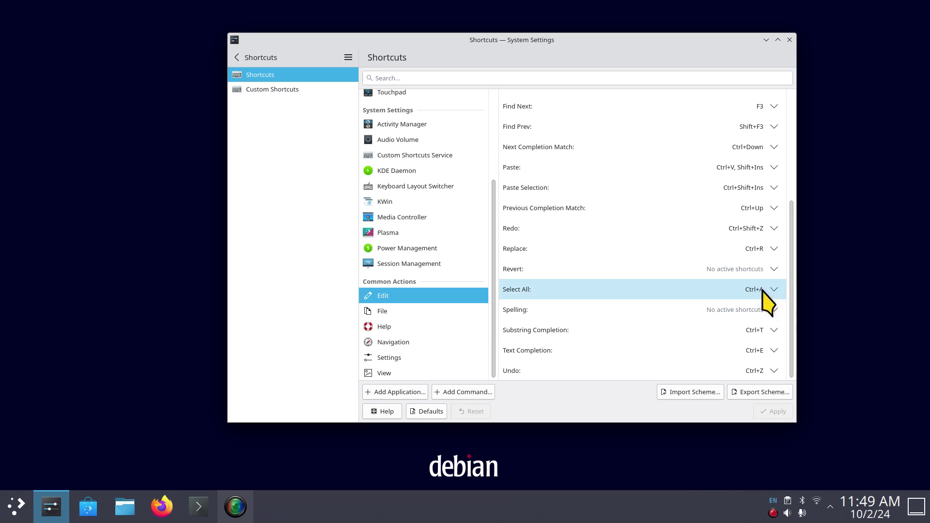
left_click(774, 289)
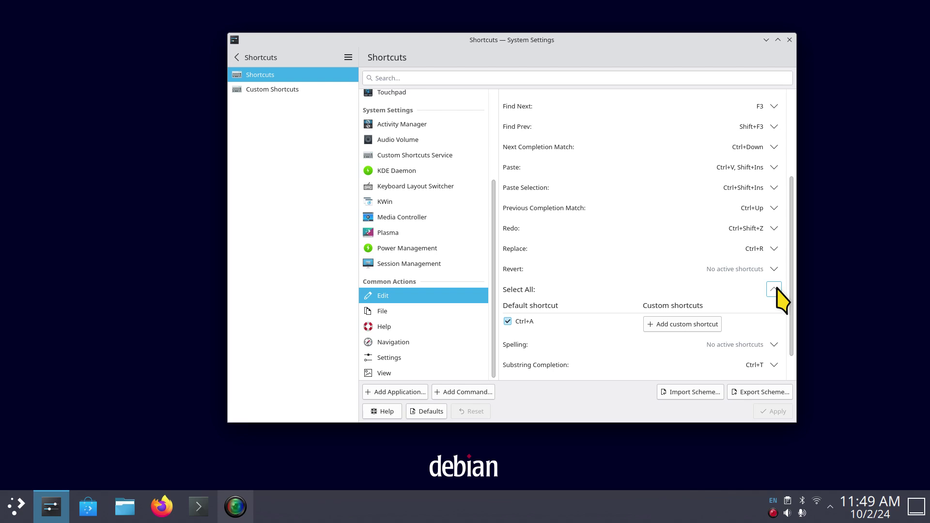
left_click(775, 289)
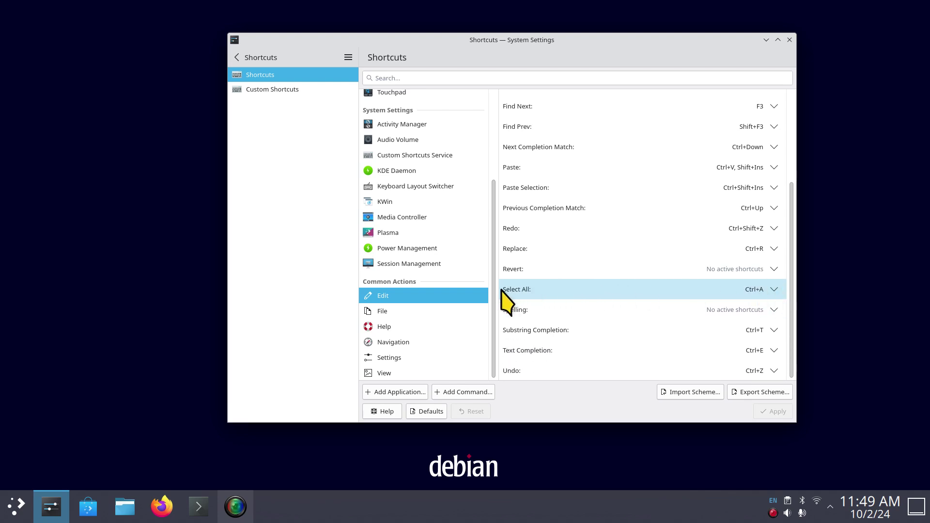
left_click_drag(494, 292, 494, 156)
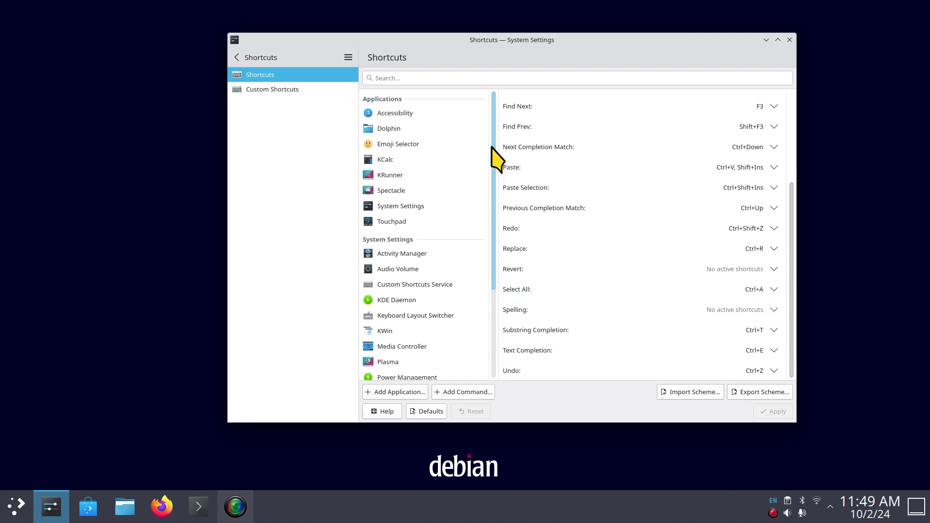
Give Dolphin F12 as a custom shortcut, take it from Power Off, and apply the change
left_click(401, 129)
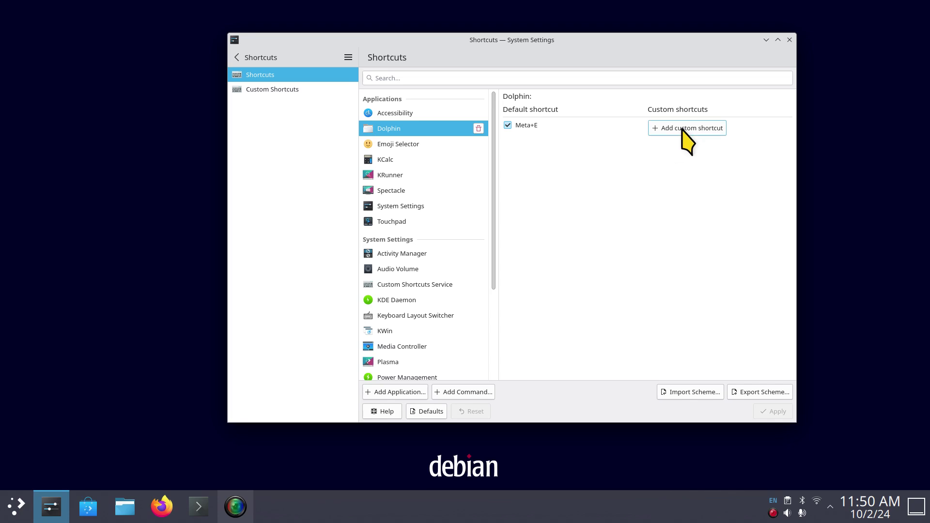
left_click(679, 129)
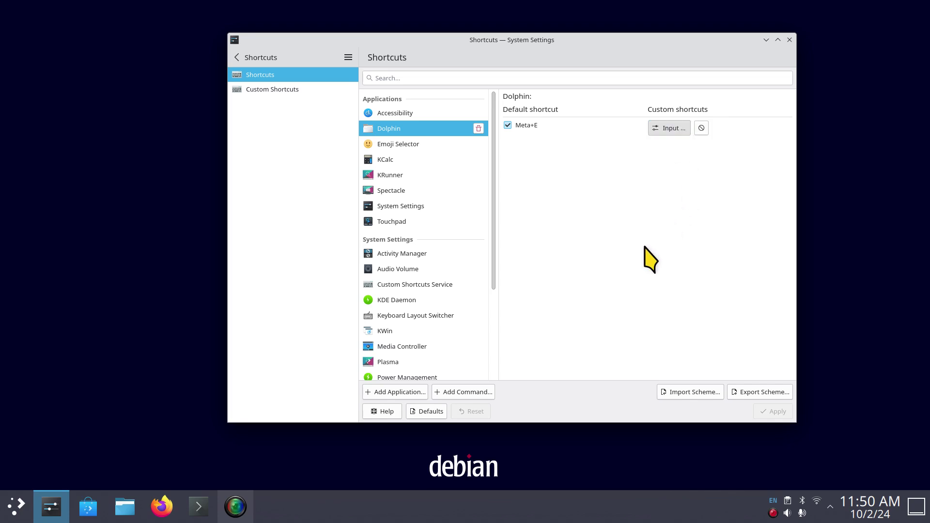
key("F12")
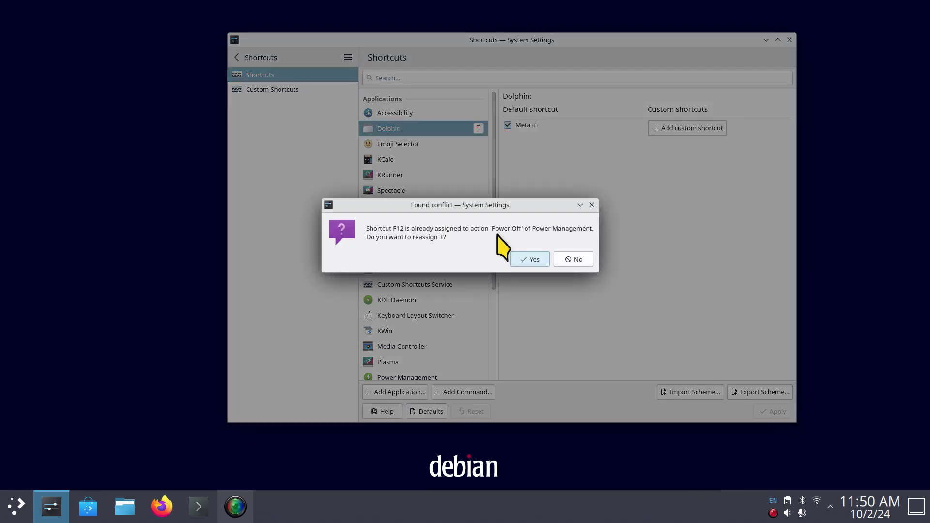
left_click(530, 260)
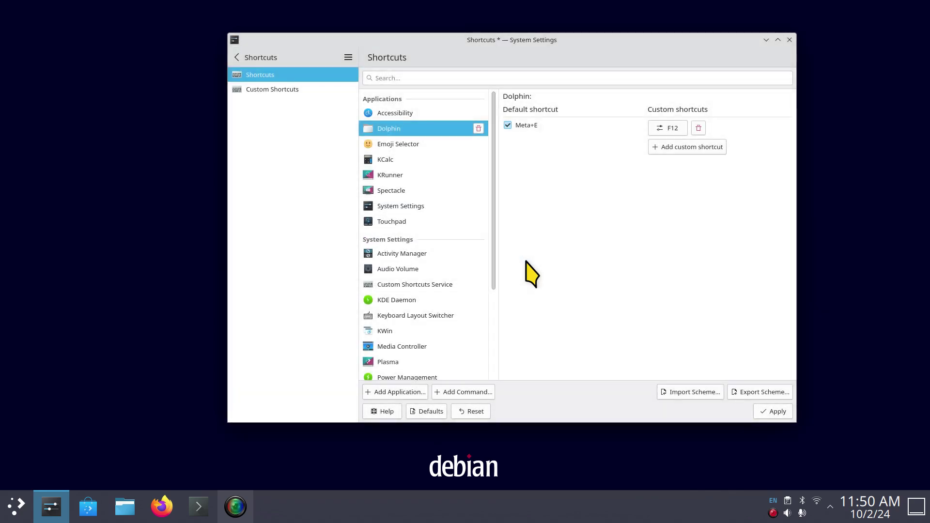
left_click(761, 414)
Close System Settings, launch Dolphin at Home with F12, then quit Dolphin with Ctrl+Q
left_click(789, 40)
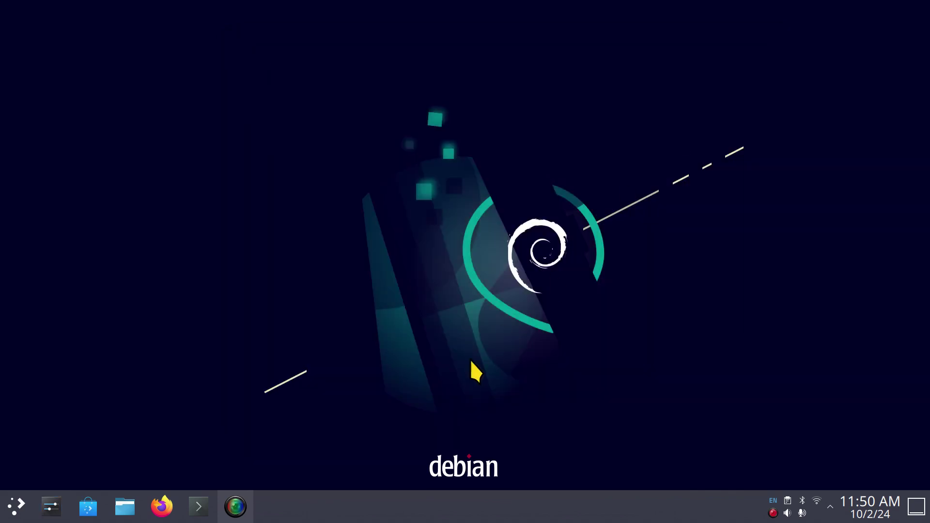
key("F12")
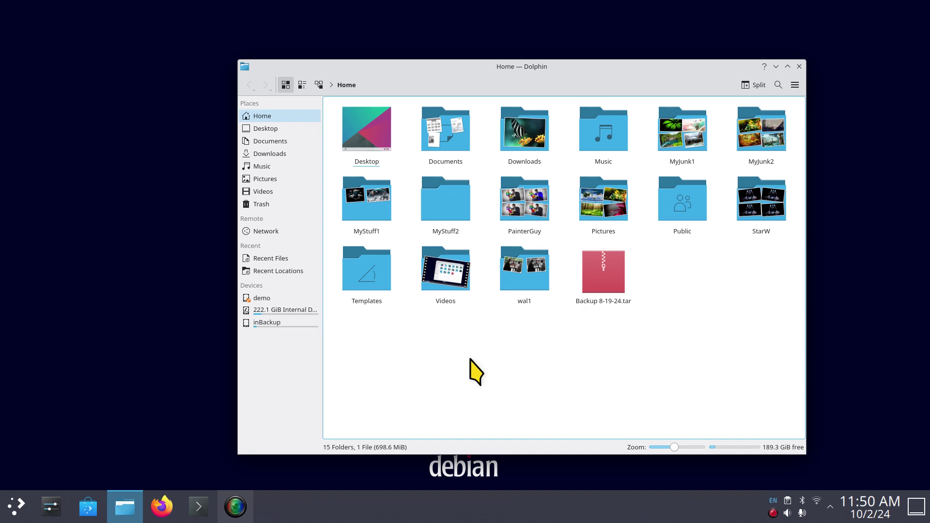
key("ctrl+q")
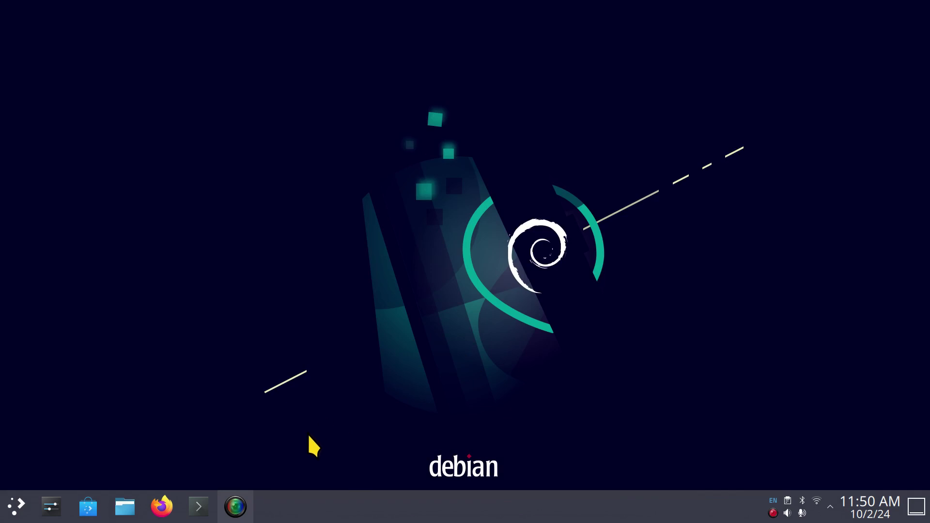
Open System Settings on the Shortcuts page again, closing and reopening it once along the way
left_click(51, 510)
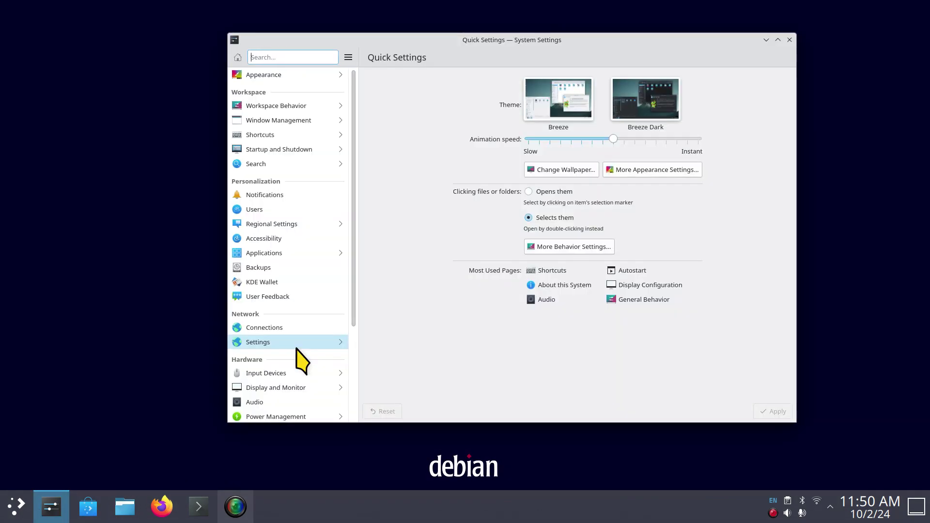
left_click(543, 270)
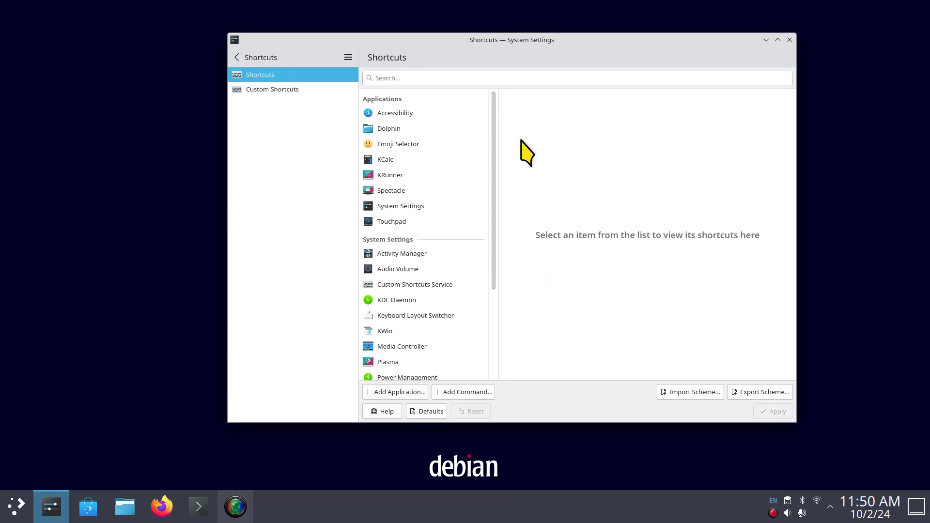
left_click(789, 40)
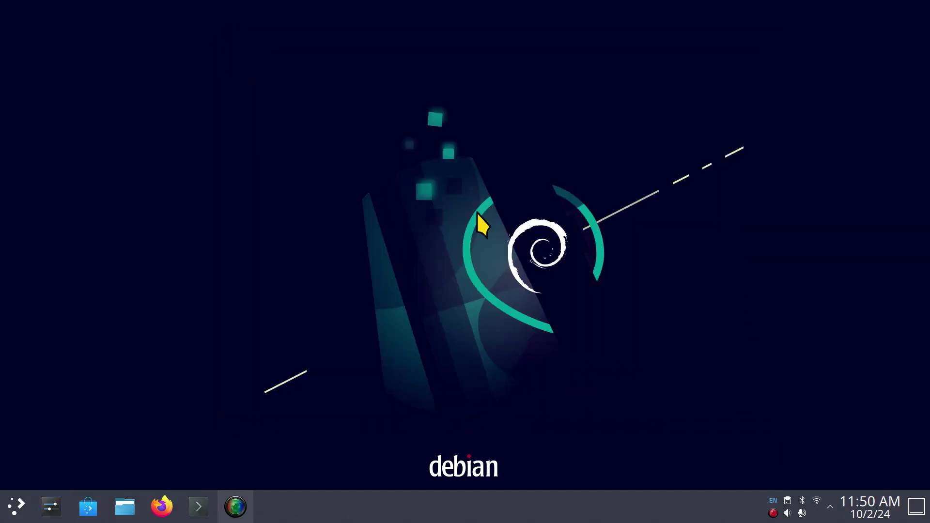
left_click(51, 508)
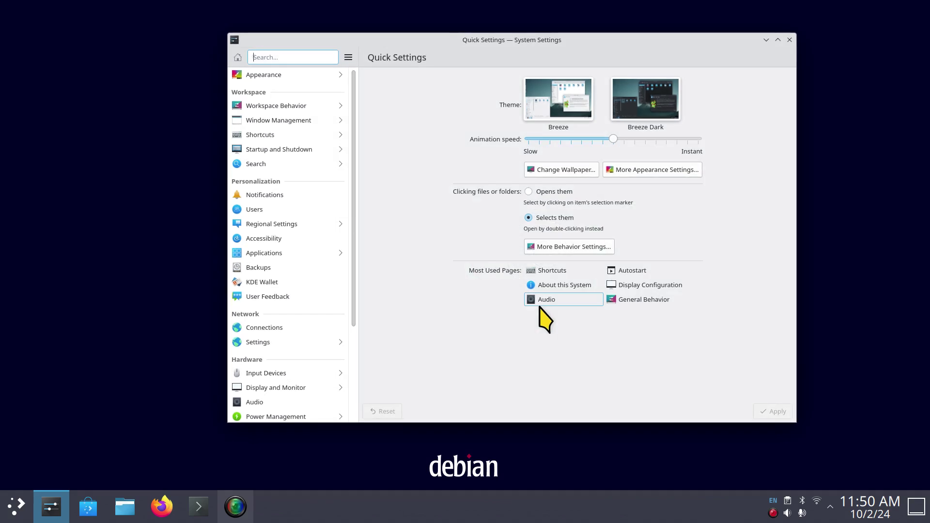
left_click(557, 274)
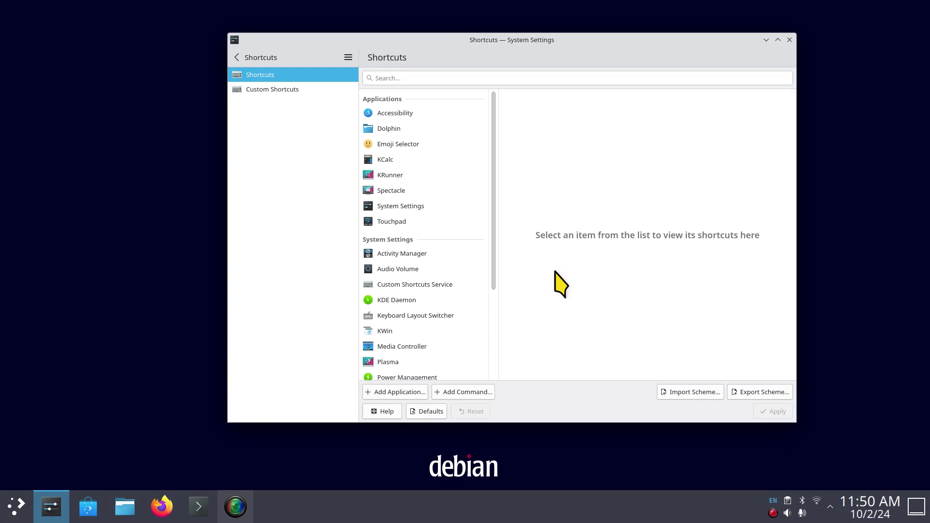
left_click_drag(493, 233, 493, 345)
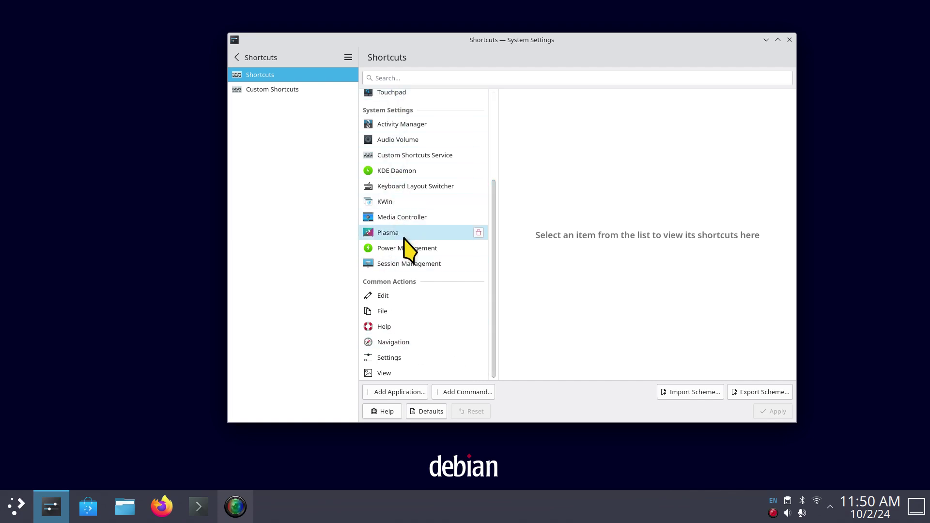
left_click_drag(497, 315, 497, 223)
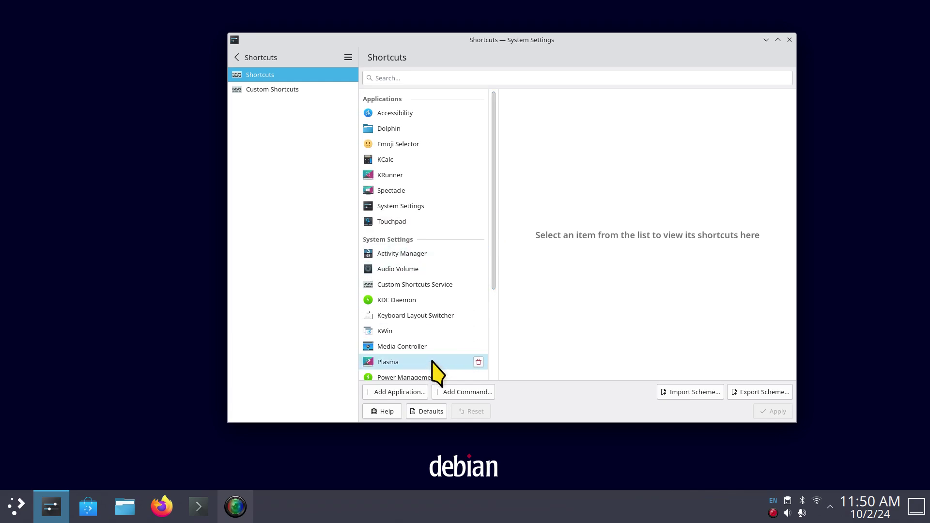
Open and dismiss the Add Command and Add Application dialogs
left_click(462, 393)
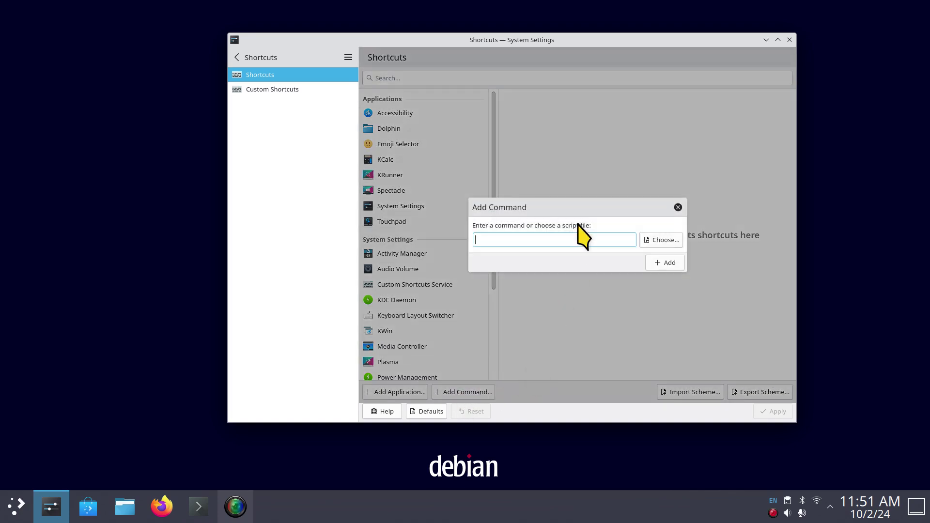
left_click(677, 207)
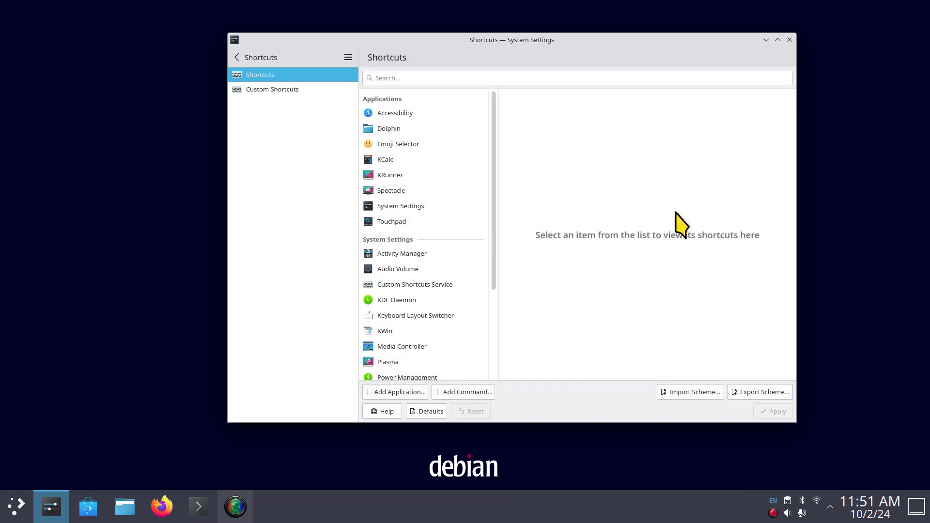
left_click(388, 393)
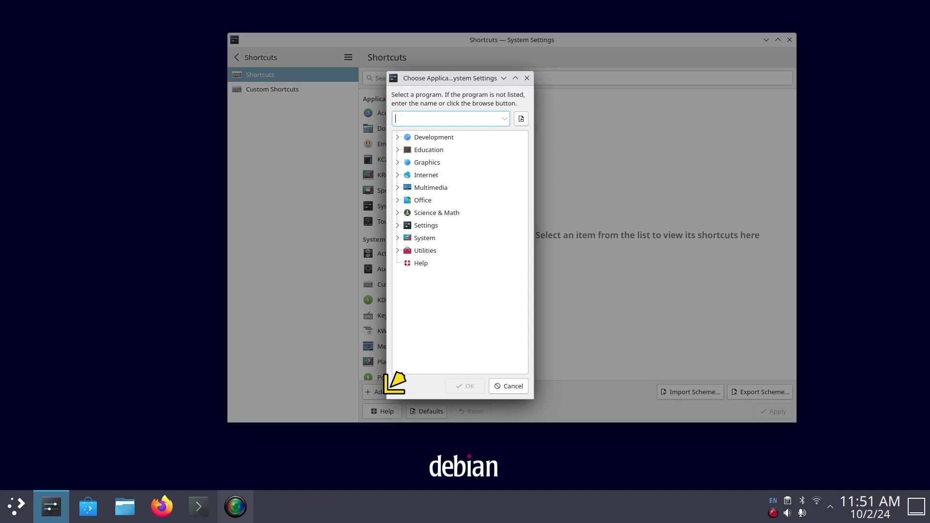
left_click(527, 78)
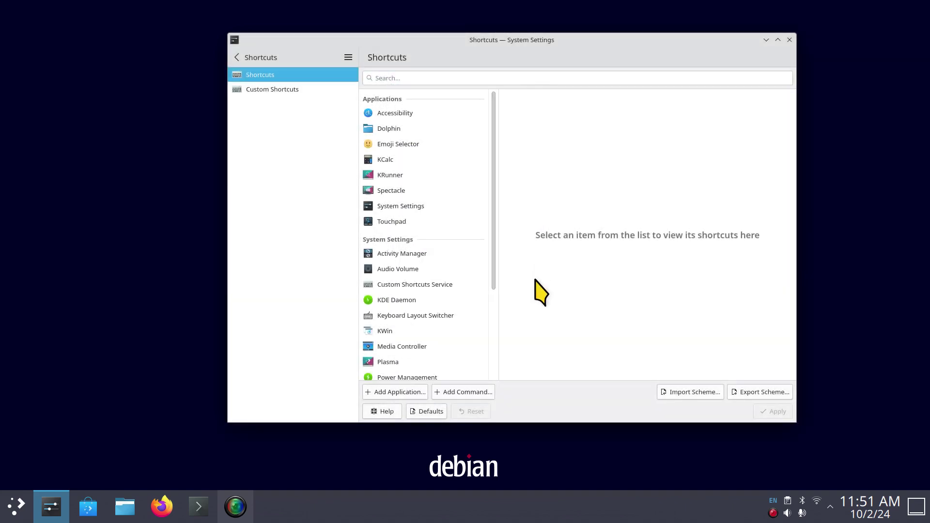
Open and close the application launcher, then close System Settings
left_click(10, 517)
mouse_move(63, 301)
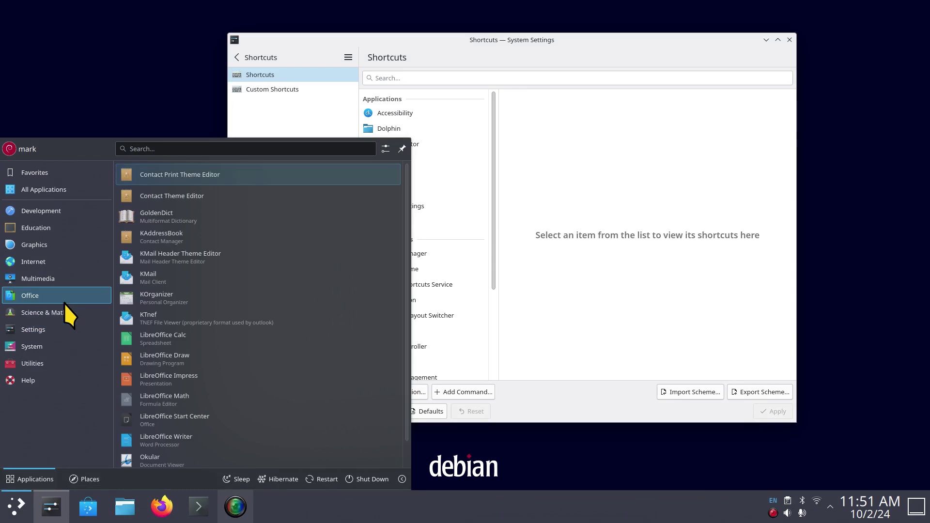
left_click(635, 346)
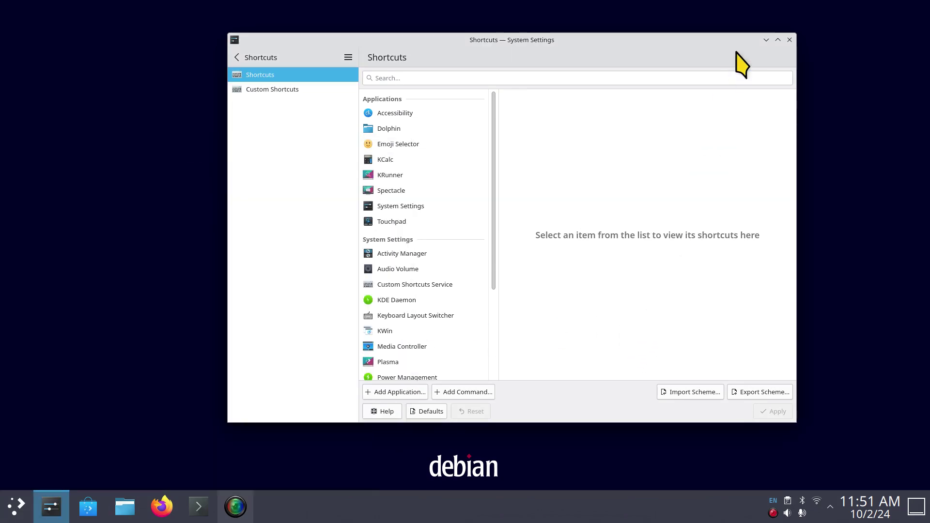
left_click(790, 39)
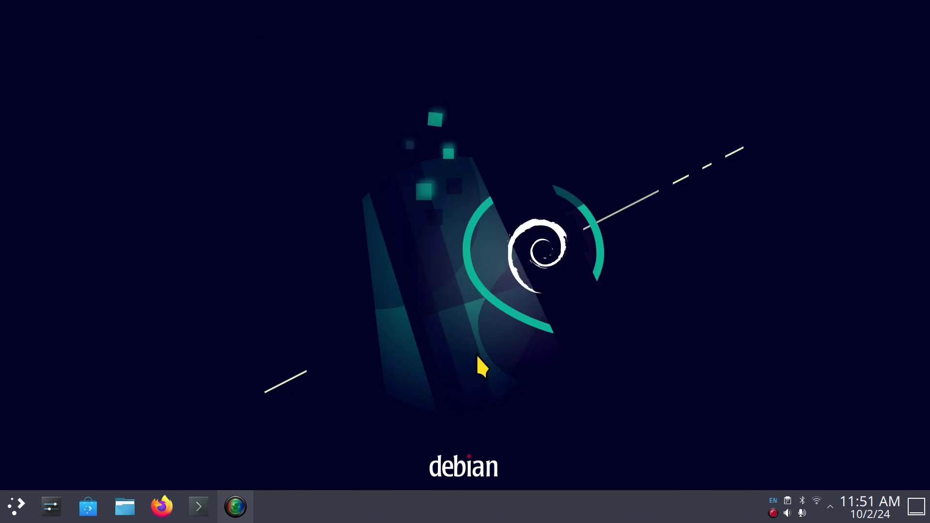